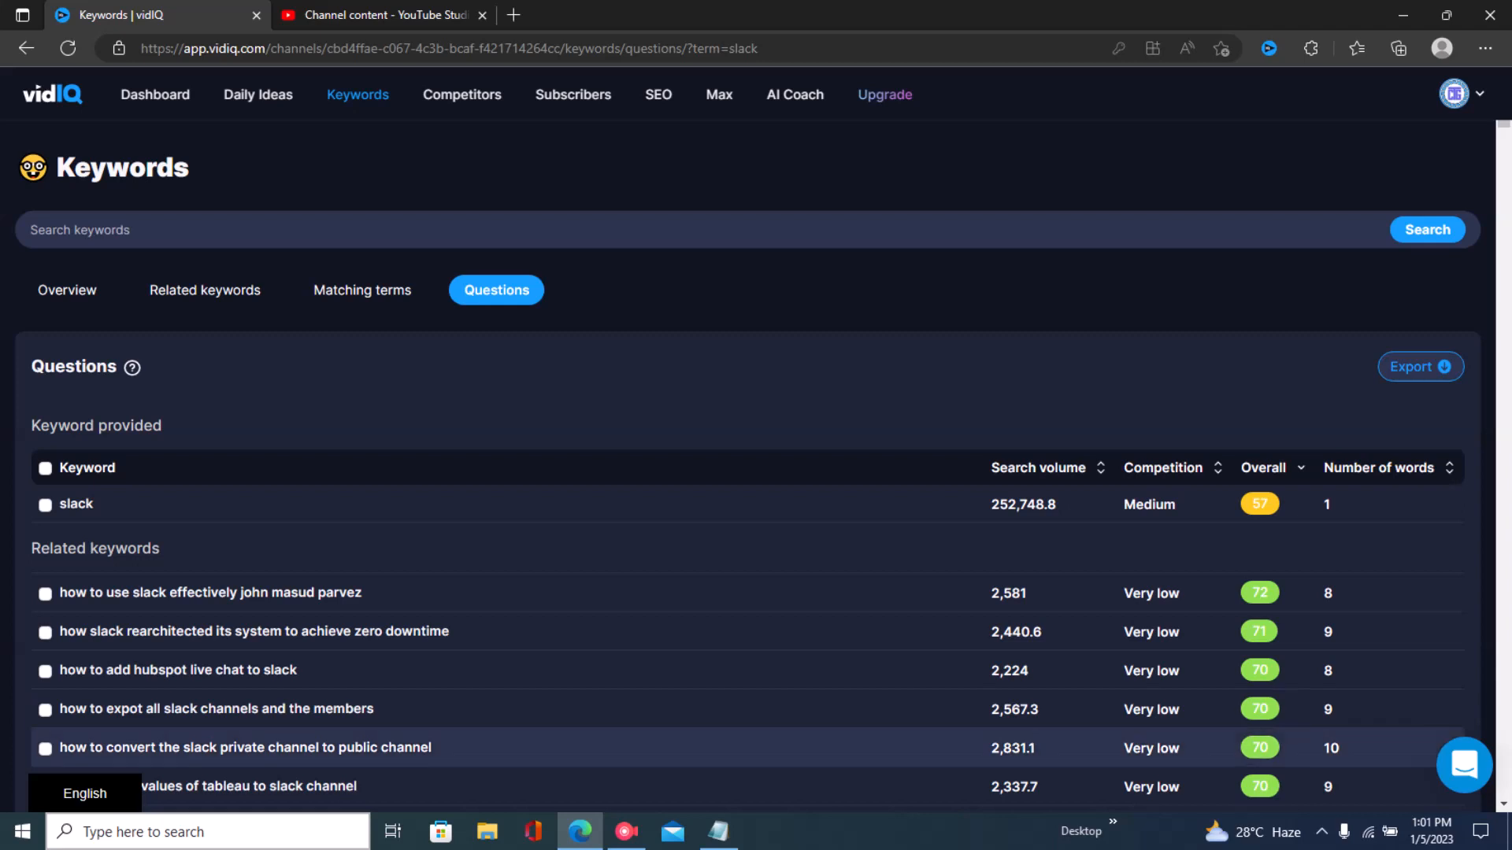
- Switch to Notepad and read the keyword research outline's title and its first point about deciding a niche
click(718, 832)
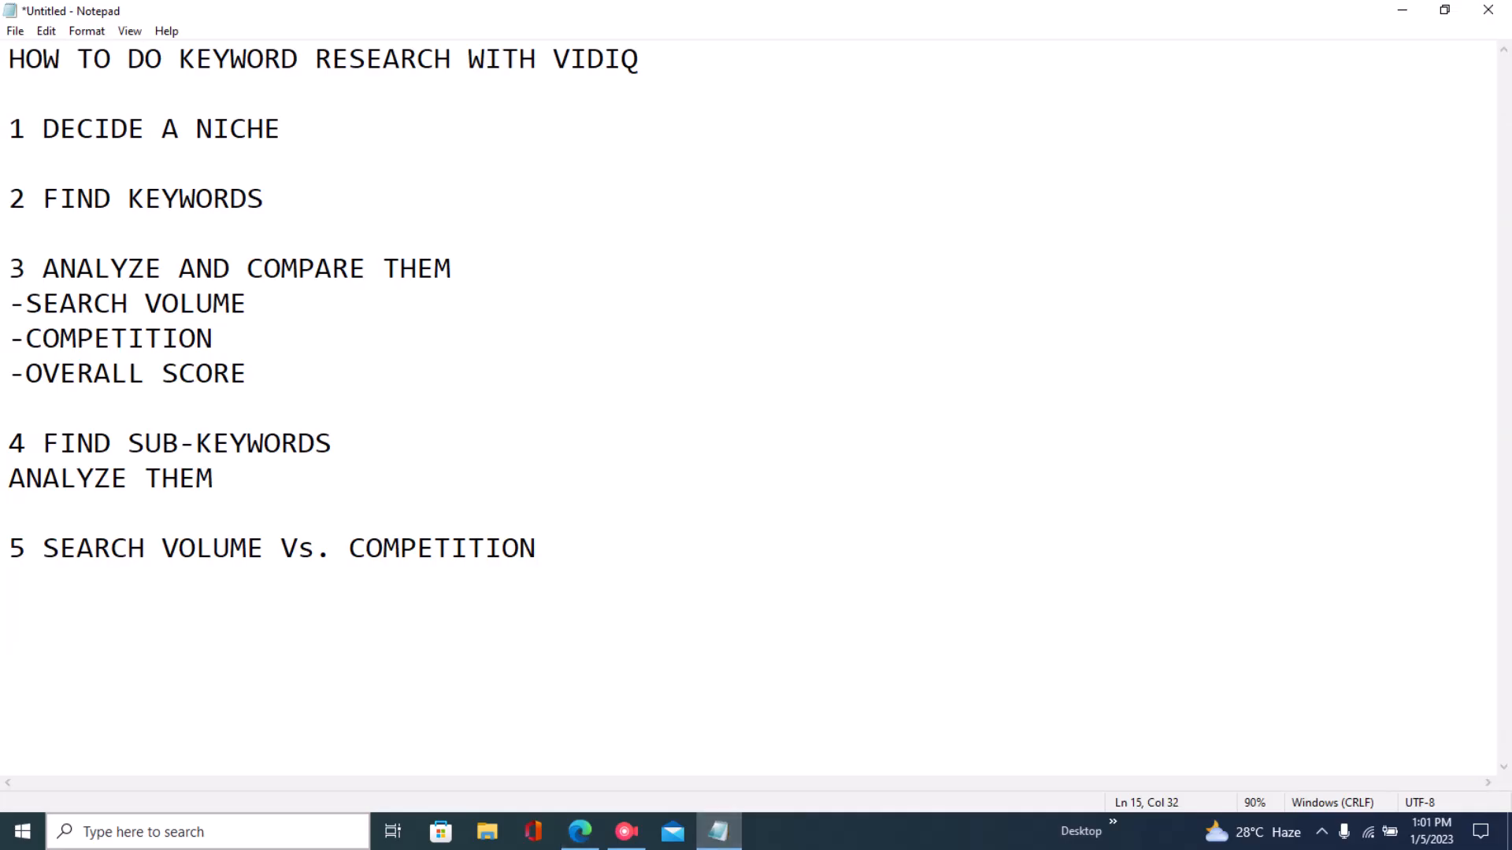
key(ctrl+Home)
key(shift+Right)
key(shift+Right)
key(shift+Right)
key(shift+Right)
key(shift+Right)
key(shift+Right)
key(shift+Right)
key(shift+Right)
key(shift+Right)
key(shift+Right)
key(shift+Right)
key(shift+Right)
key(shift+Right)
key(shift+Right)
key(shift+Right)
key(shift+Right)
key(shift+Right)
key(shift+Right)
key(shift+Right)
key(shift+Right)
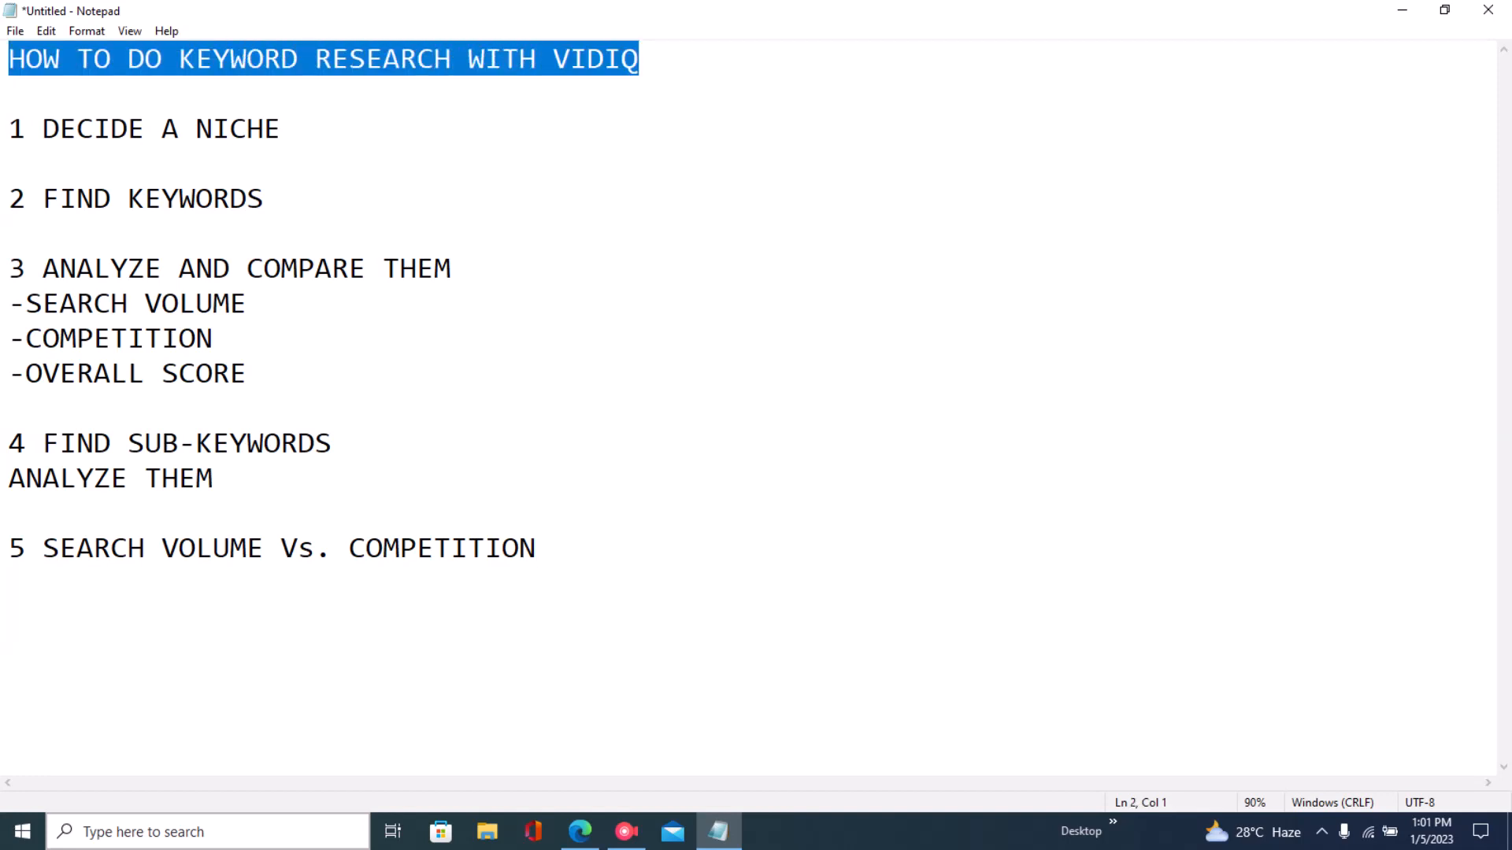
click(281, 128)
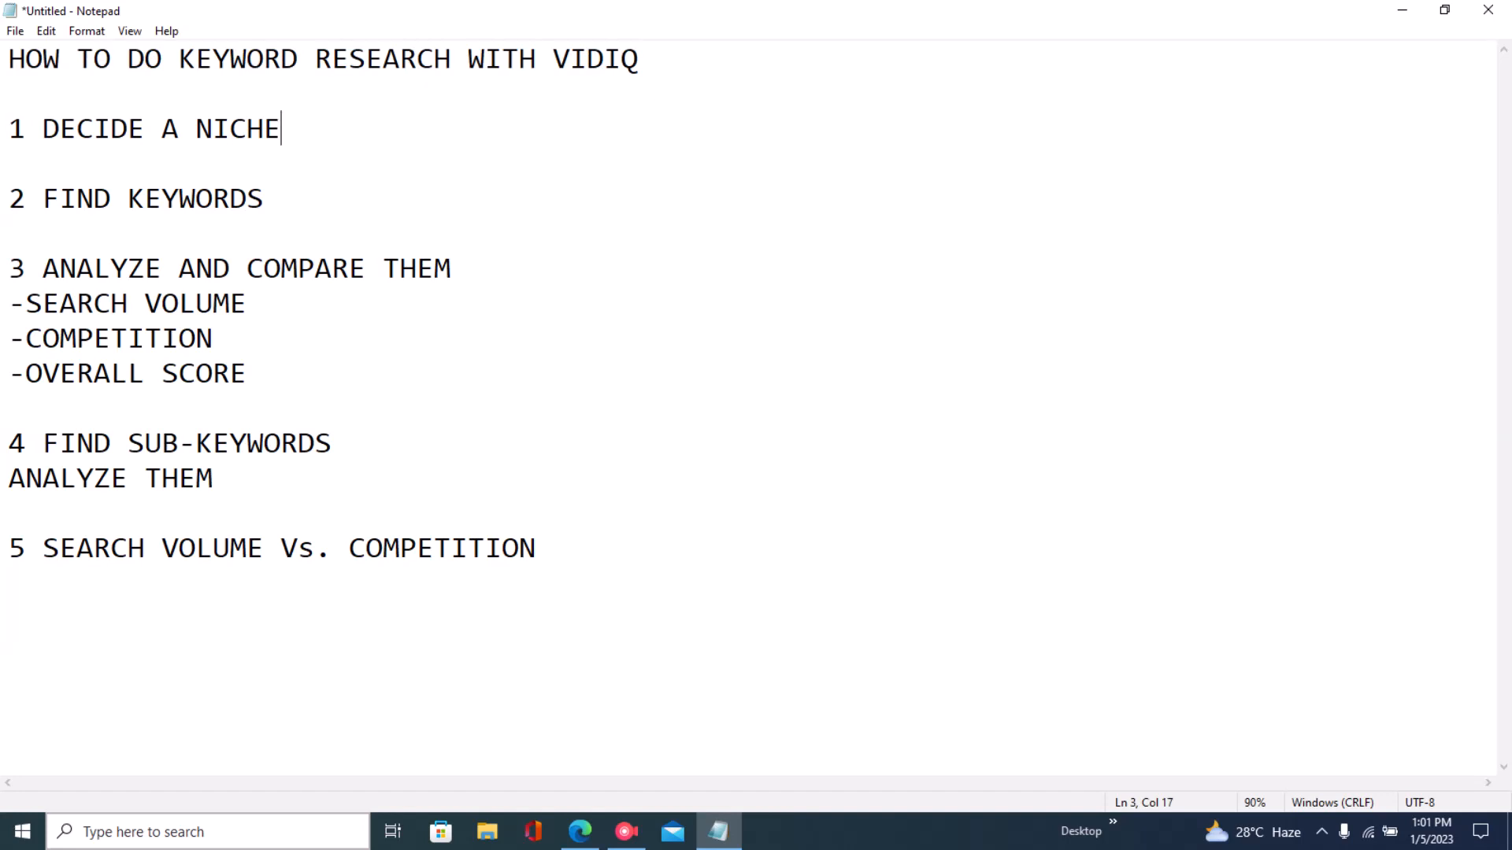
- Switch back to vidIQ in the browser and search the keyword tool for "Blender"
click(580, 831)
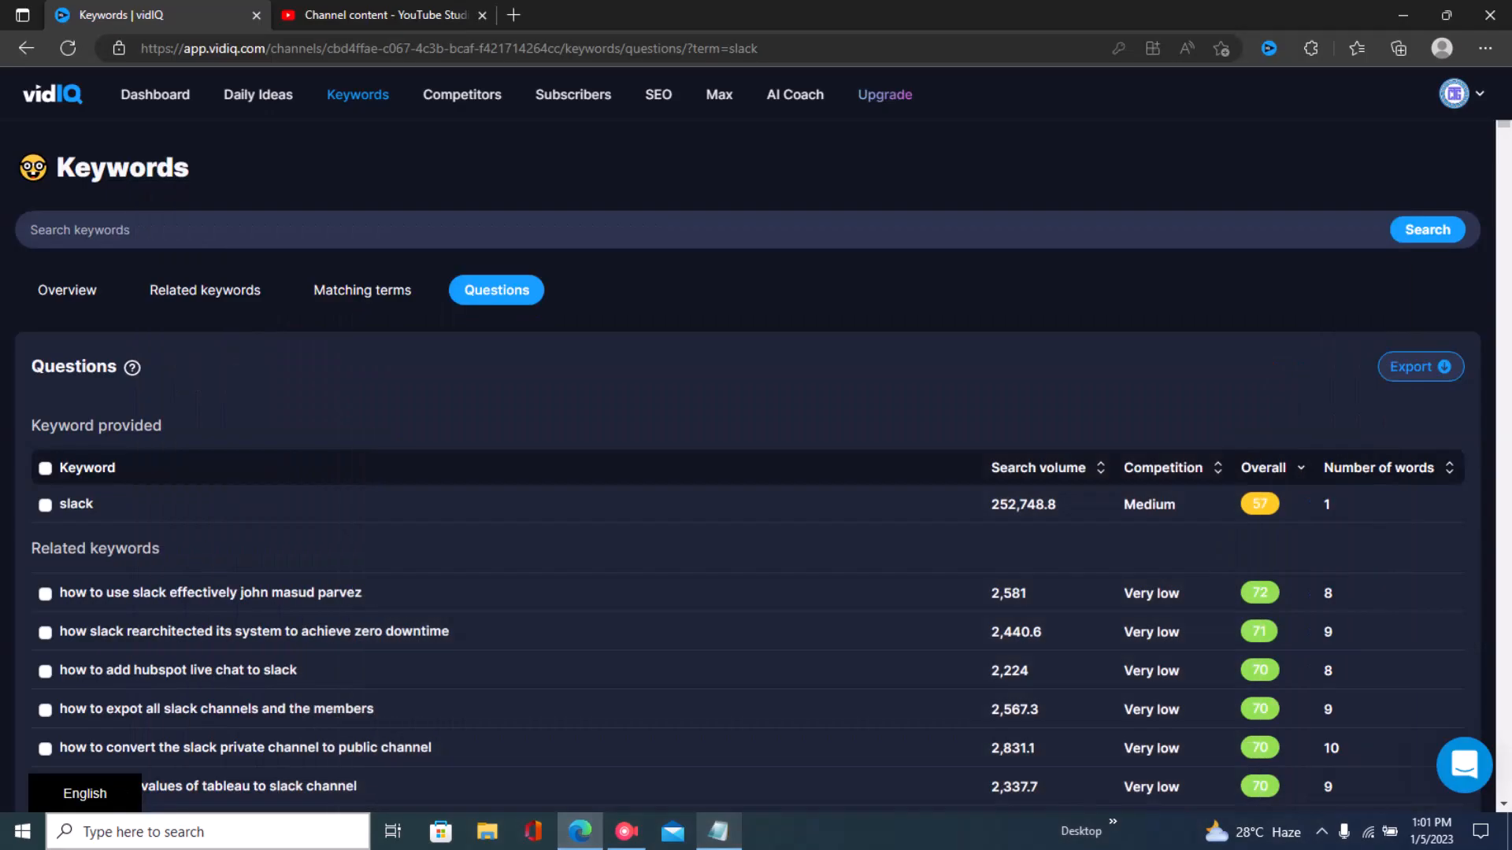
click(80, 230)
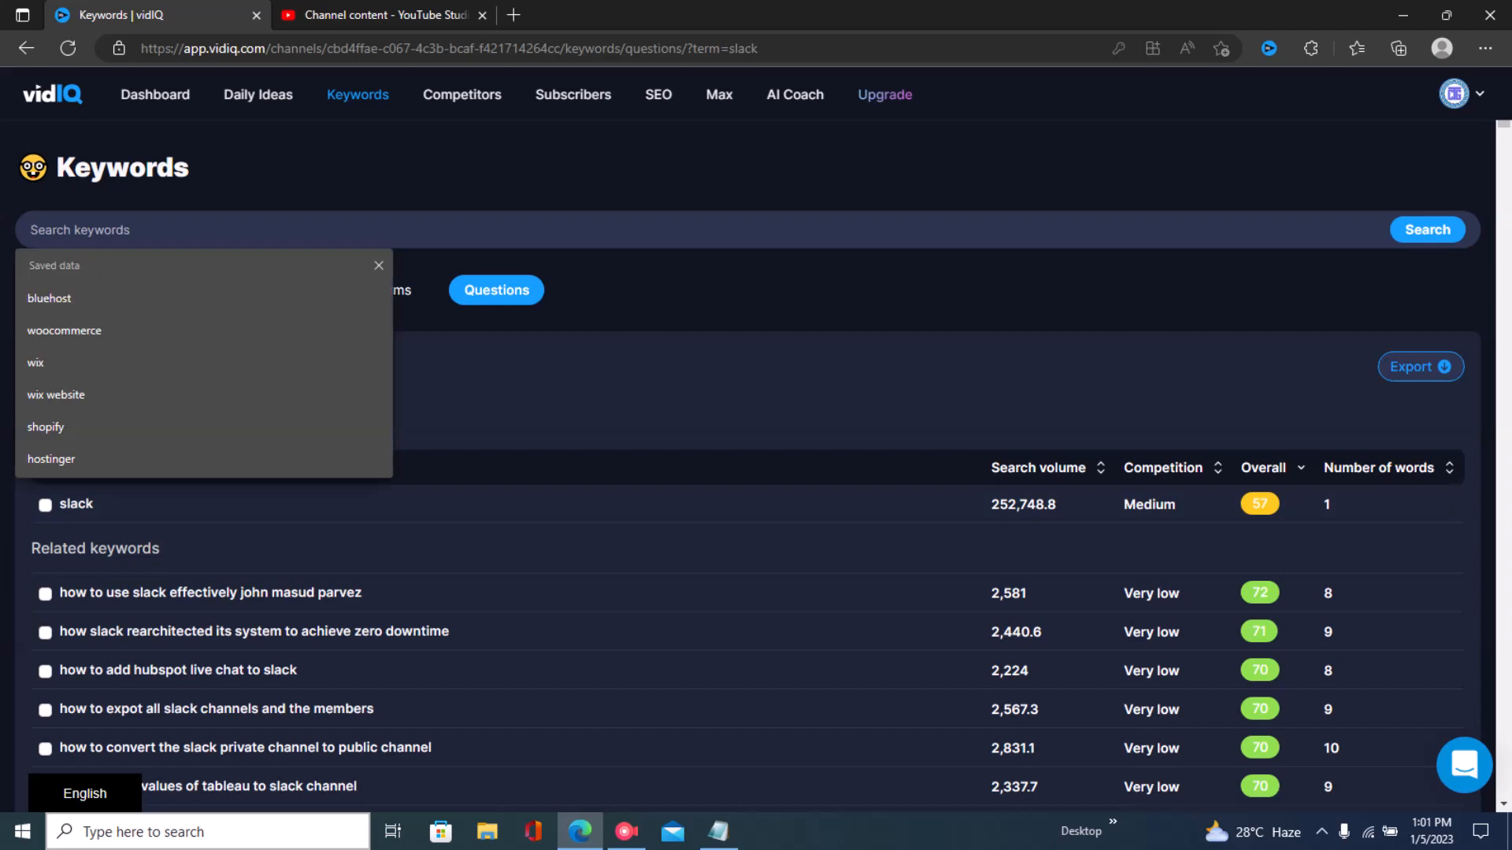
key(Escape)
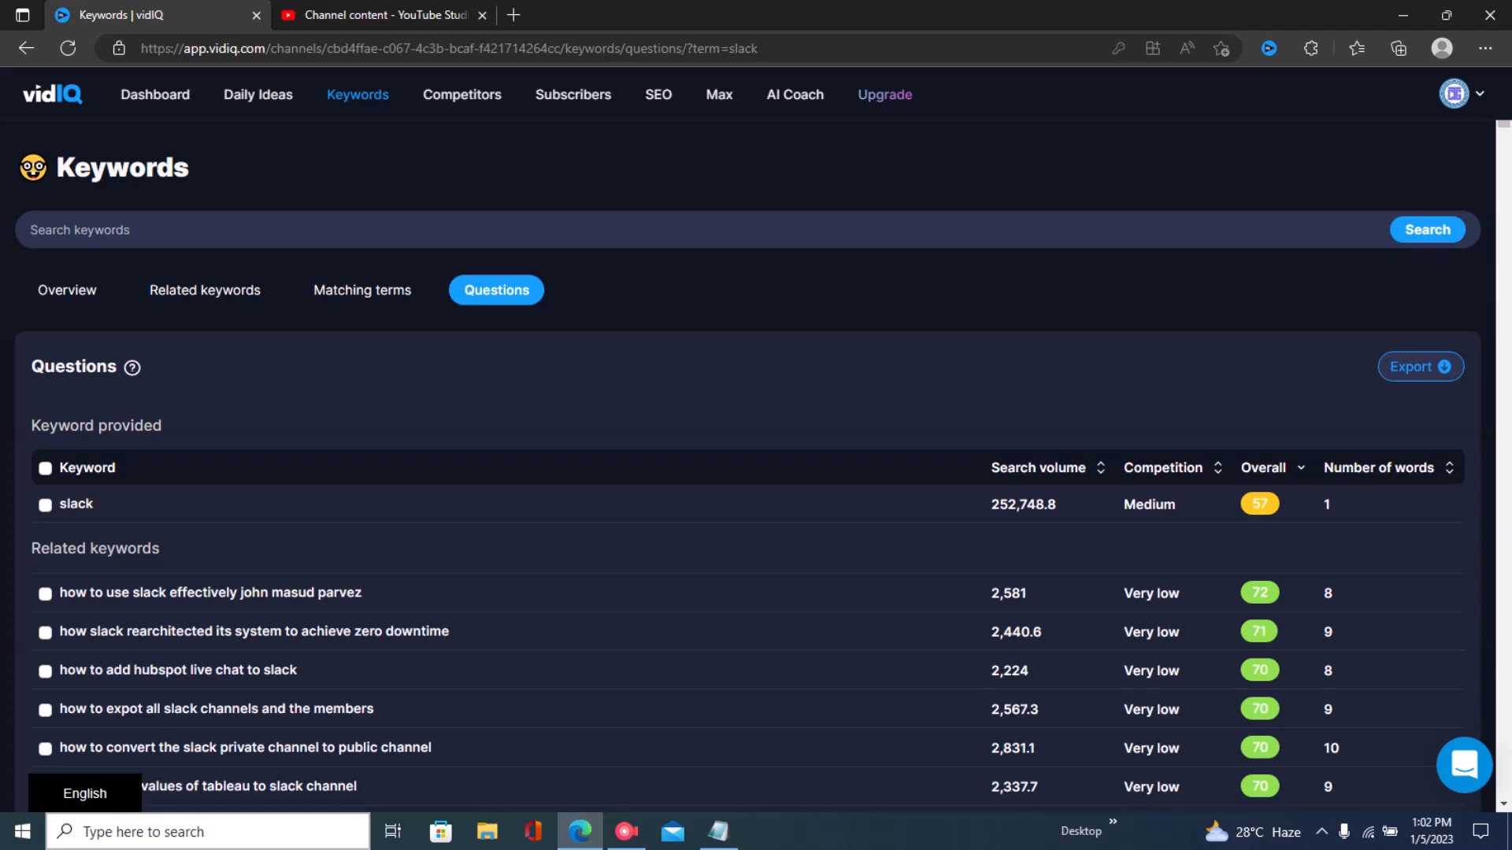
click(29, 230)
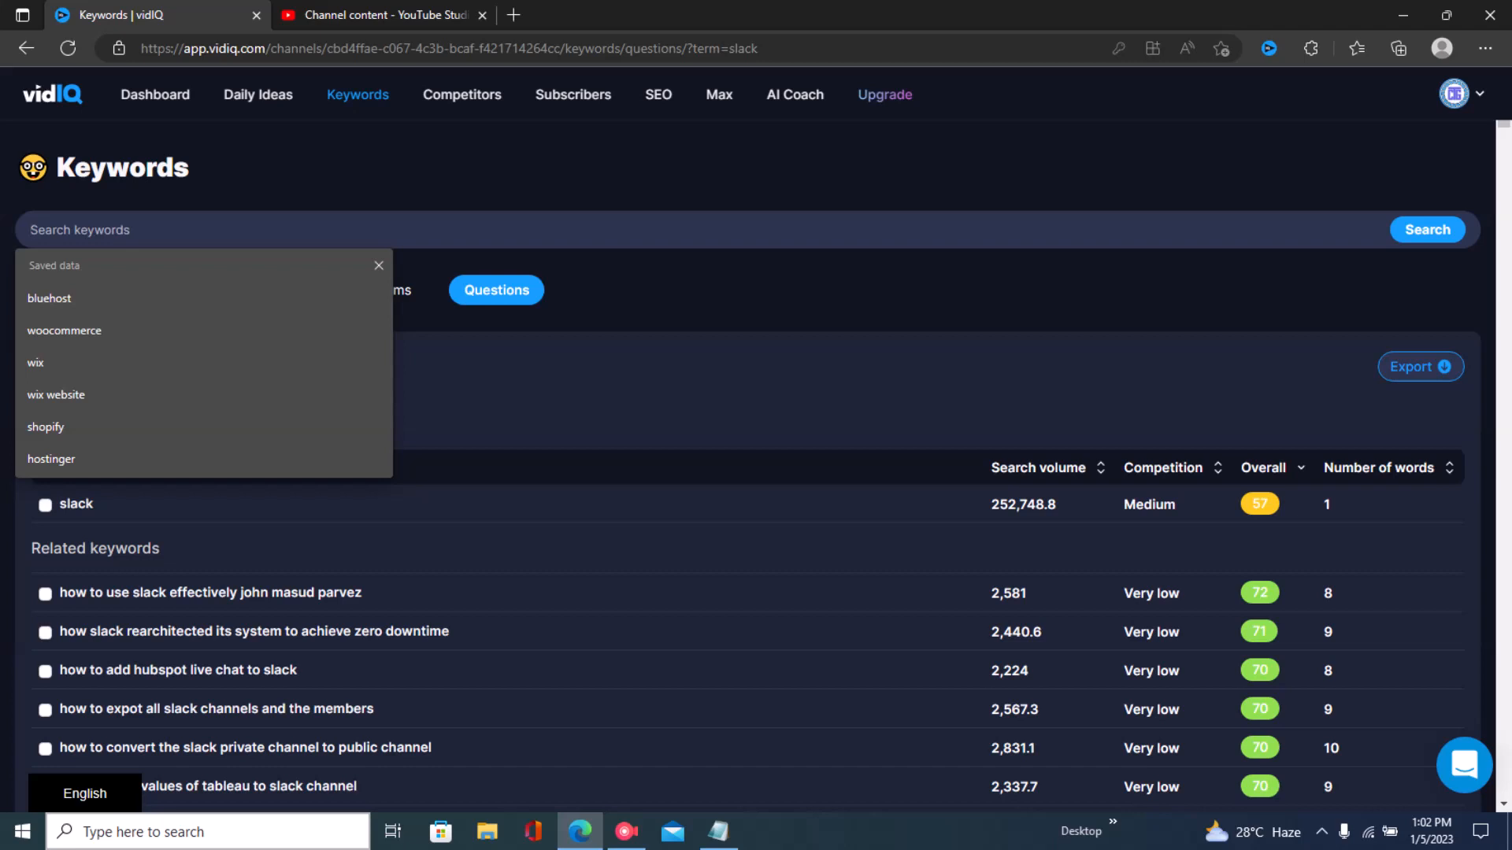
text(Blender)
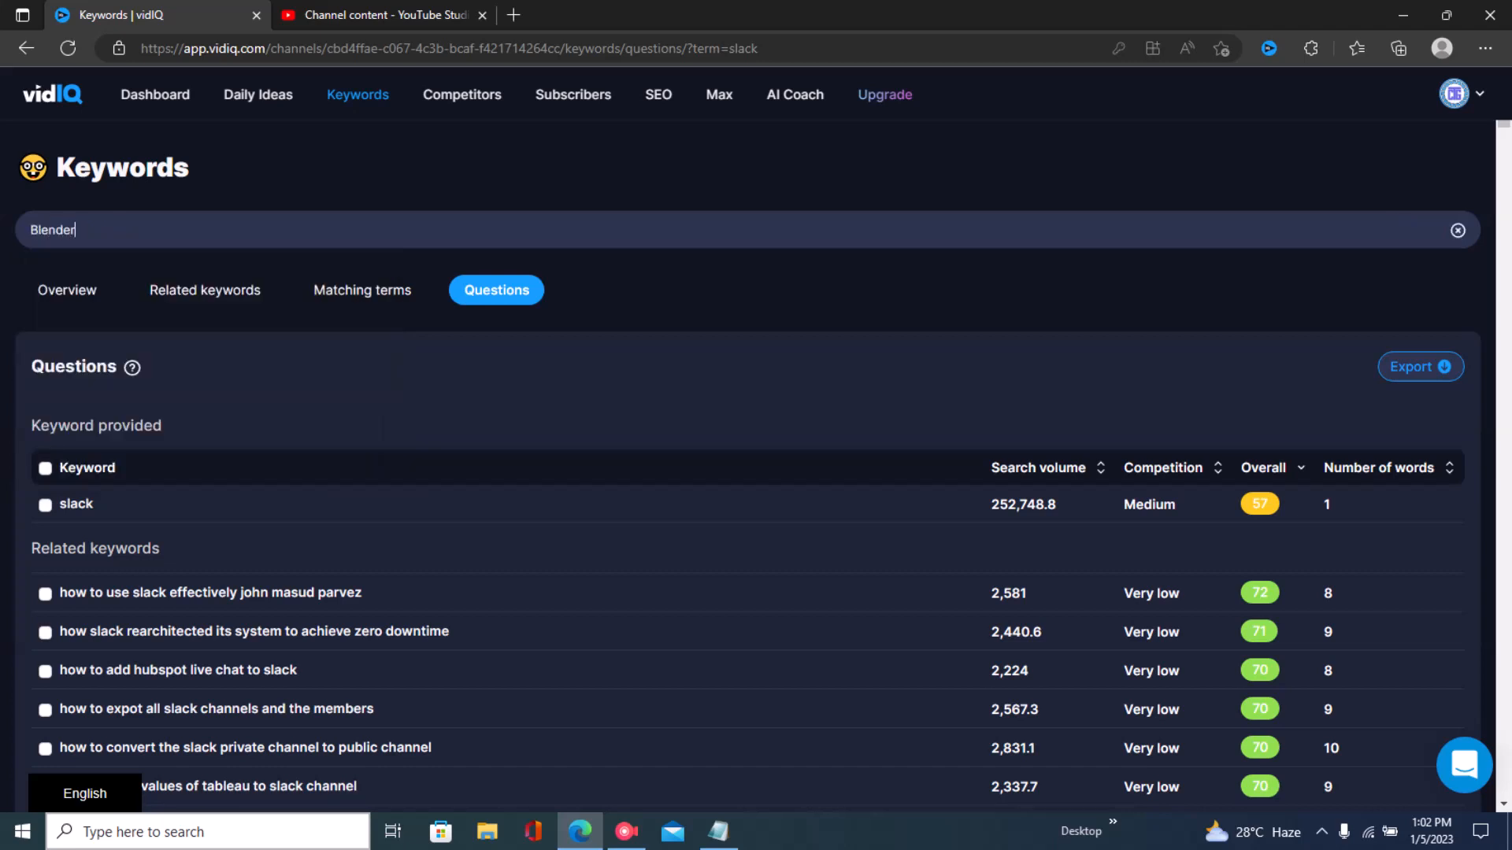
key(Return)
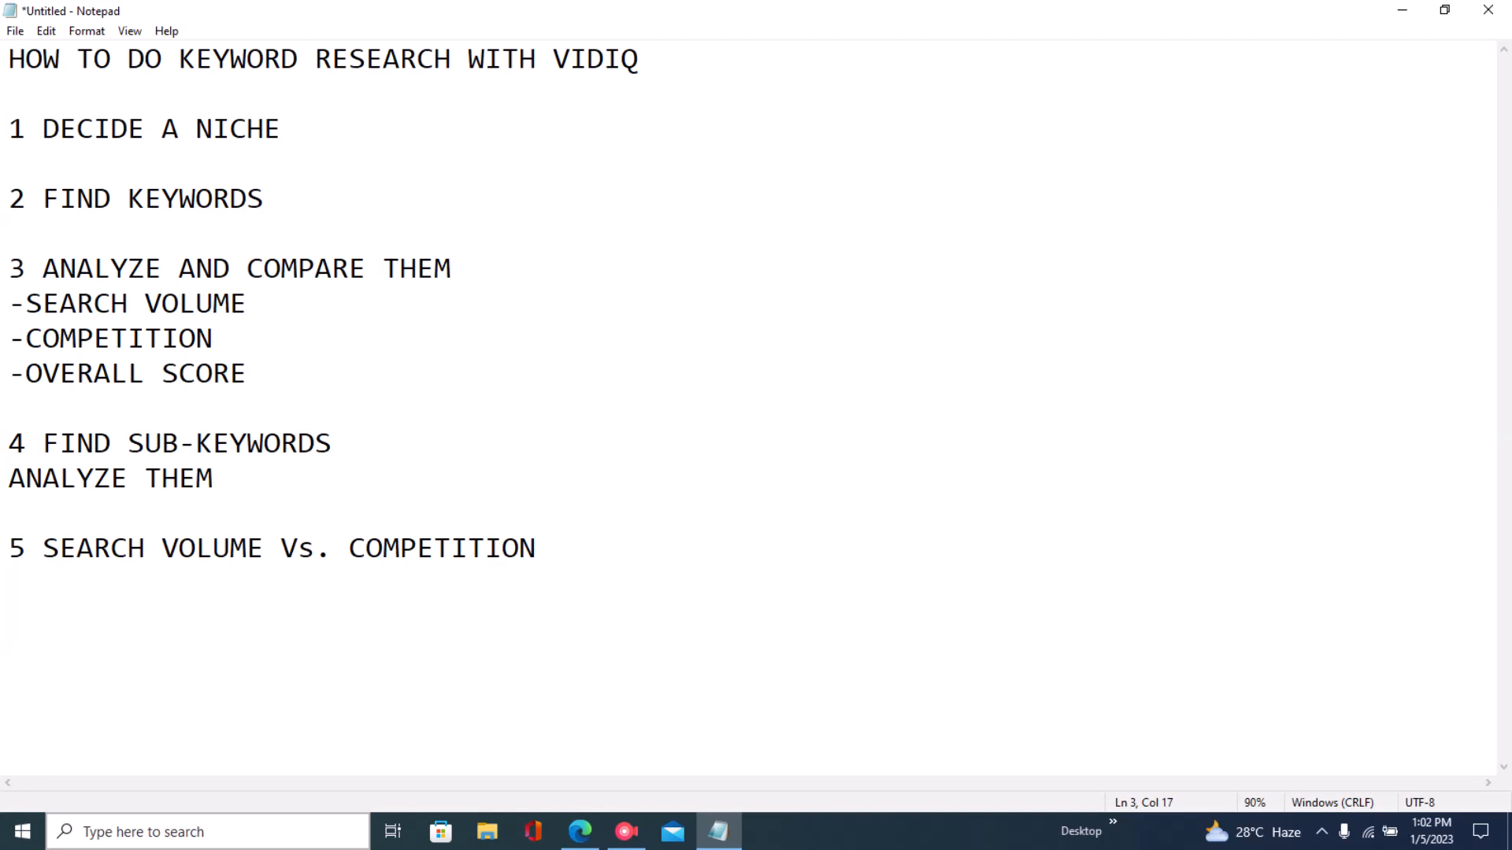
- Review the outline's "DECIDE A NICHE" and "FIND KEYWORDS" points in Notepad by highlighting each one
drag(44, 129, 281, 130)
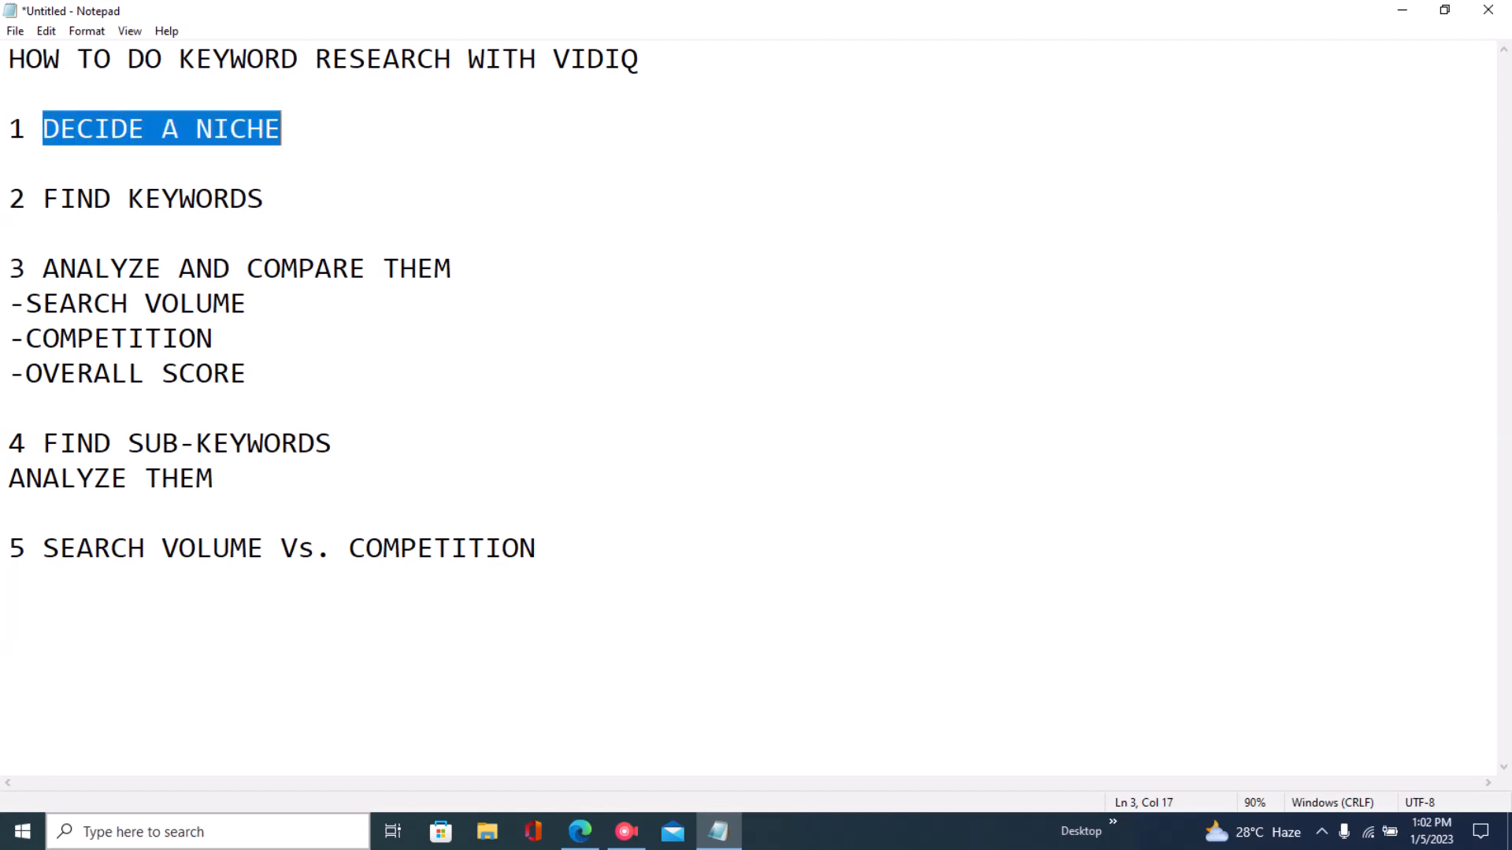
click(265, 199)
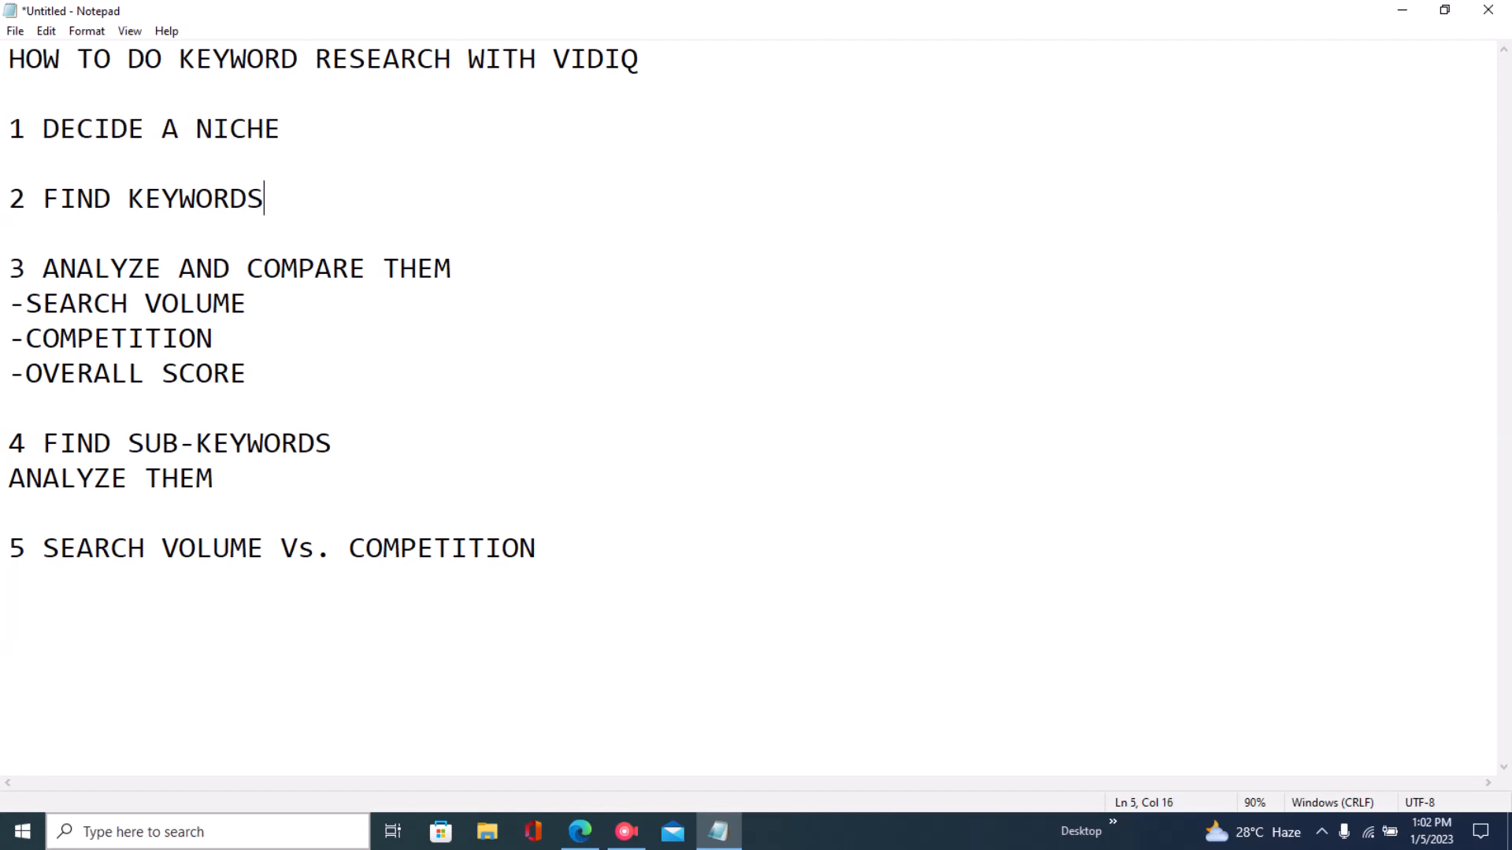
drag(44, 199, 264, 198)
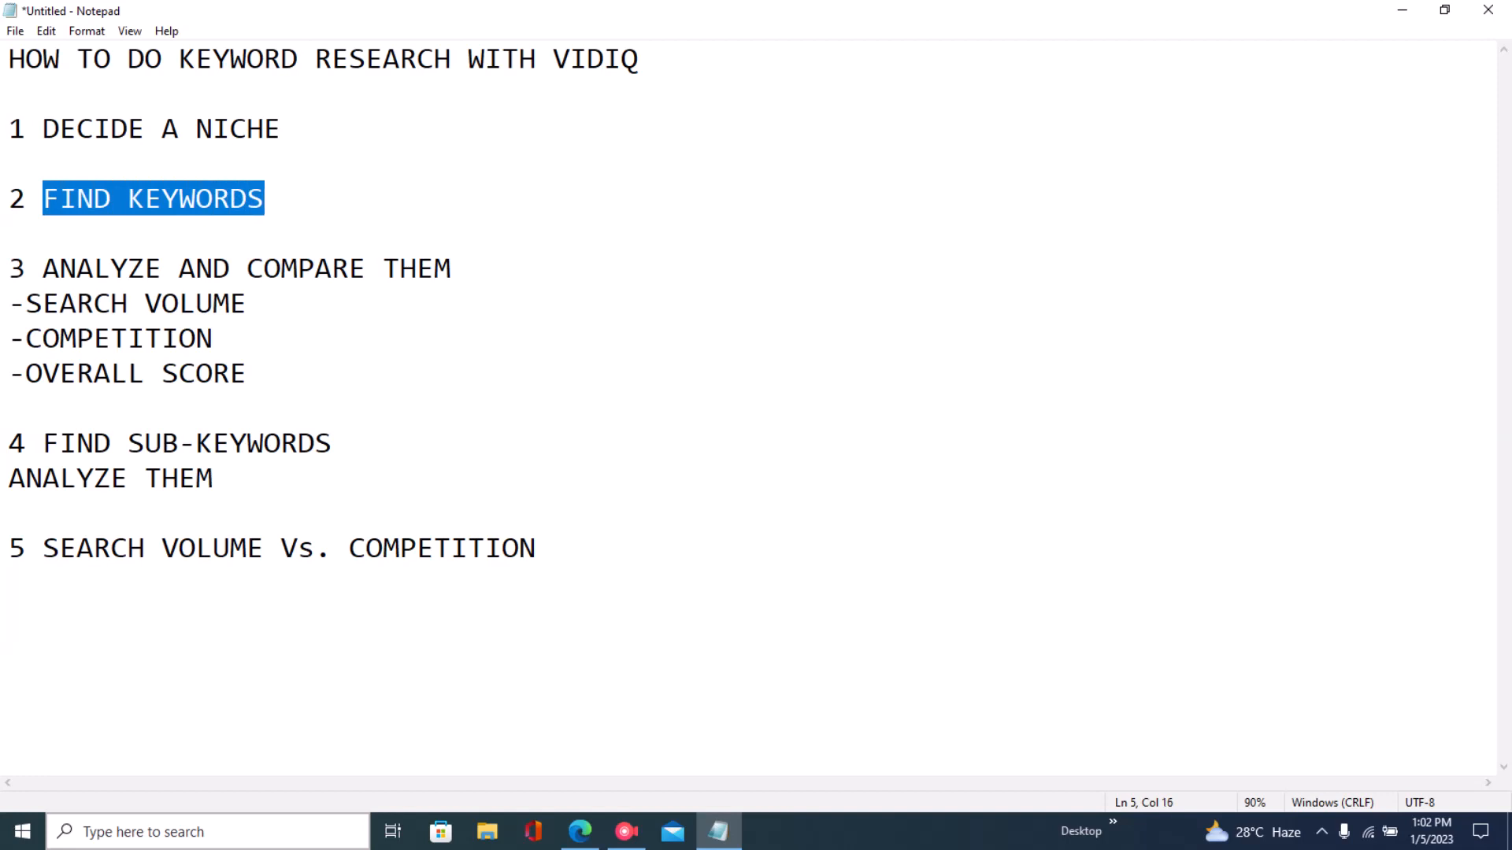
click(537, 548)
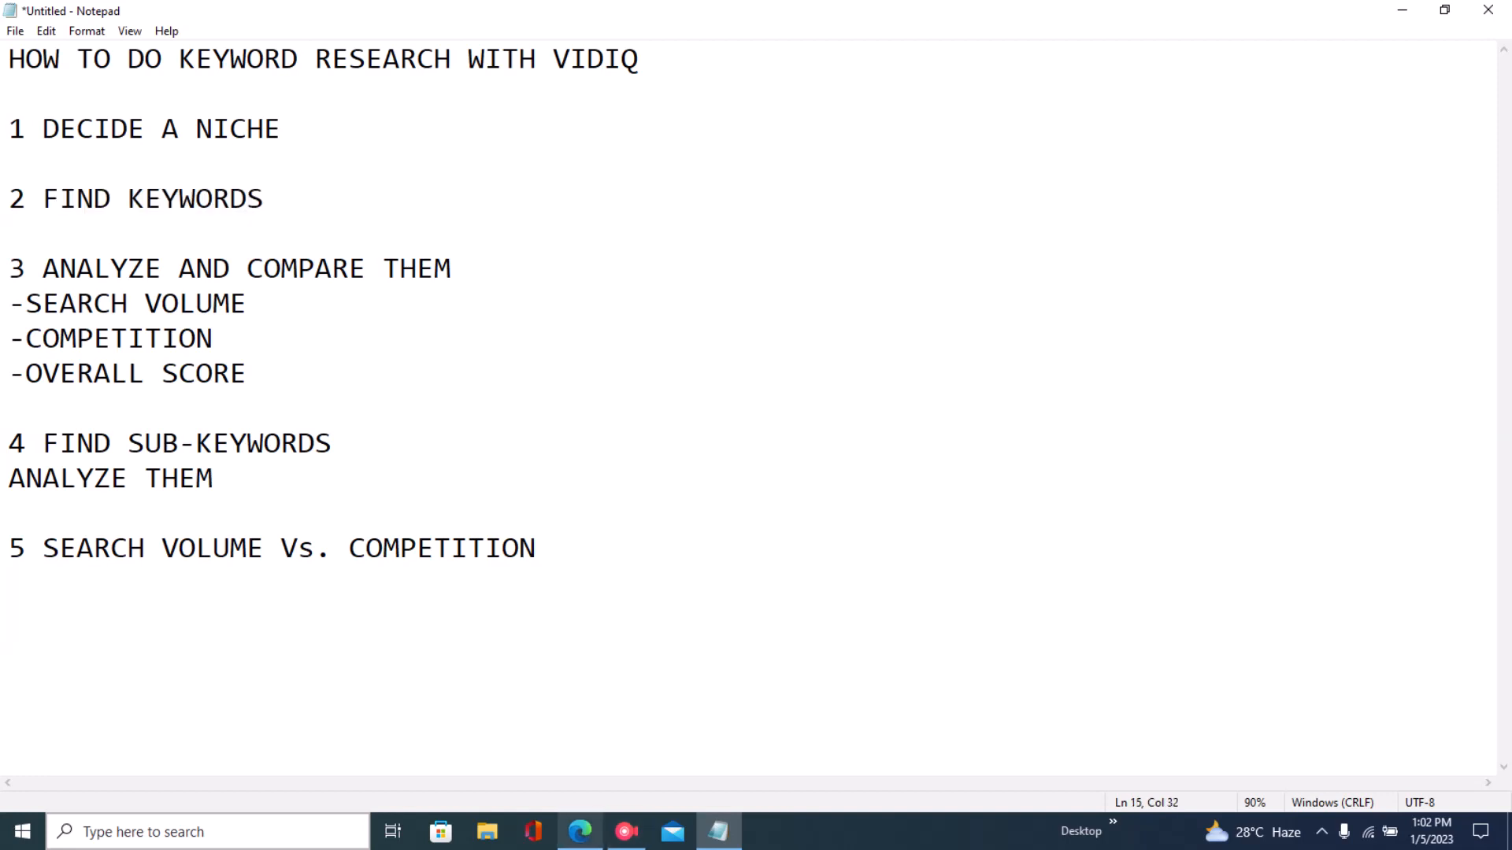
- Return to vidIQ in the browser, reopen the blank keyword research page and search for "blender" again
click(580, 832)
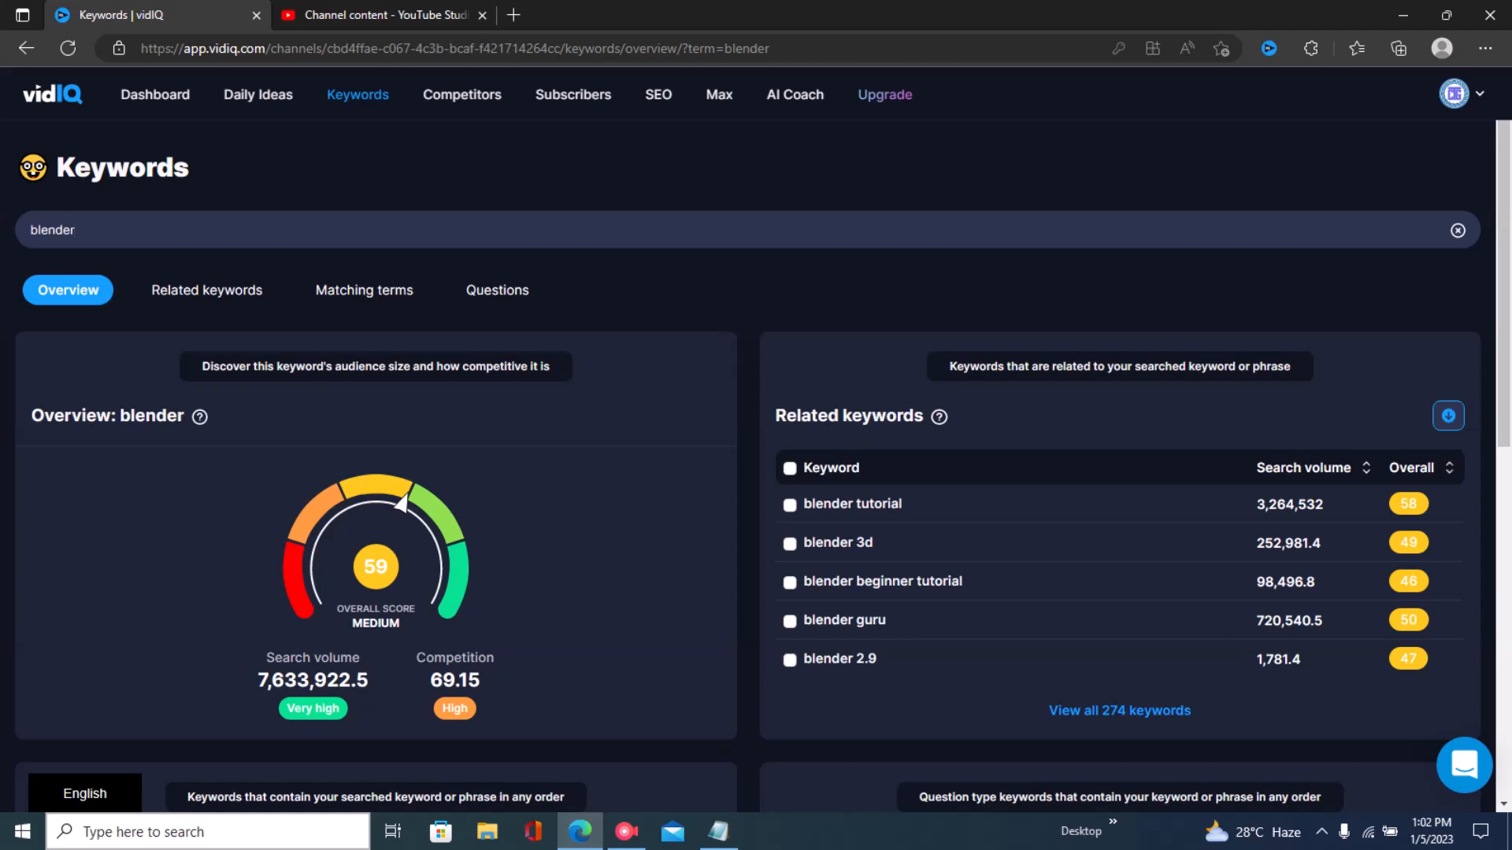
click(358, 94)
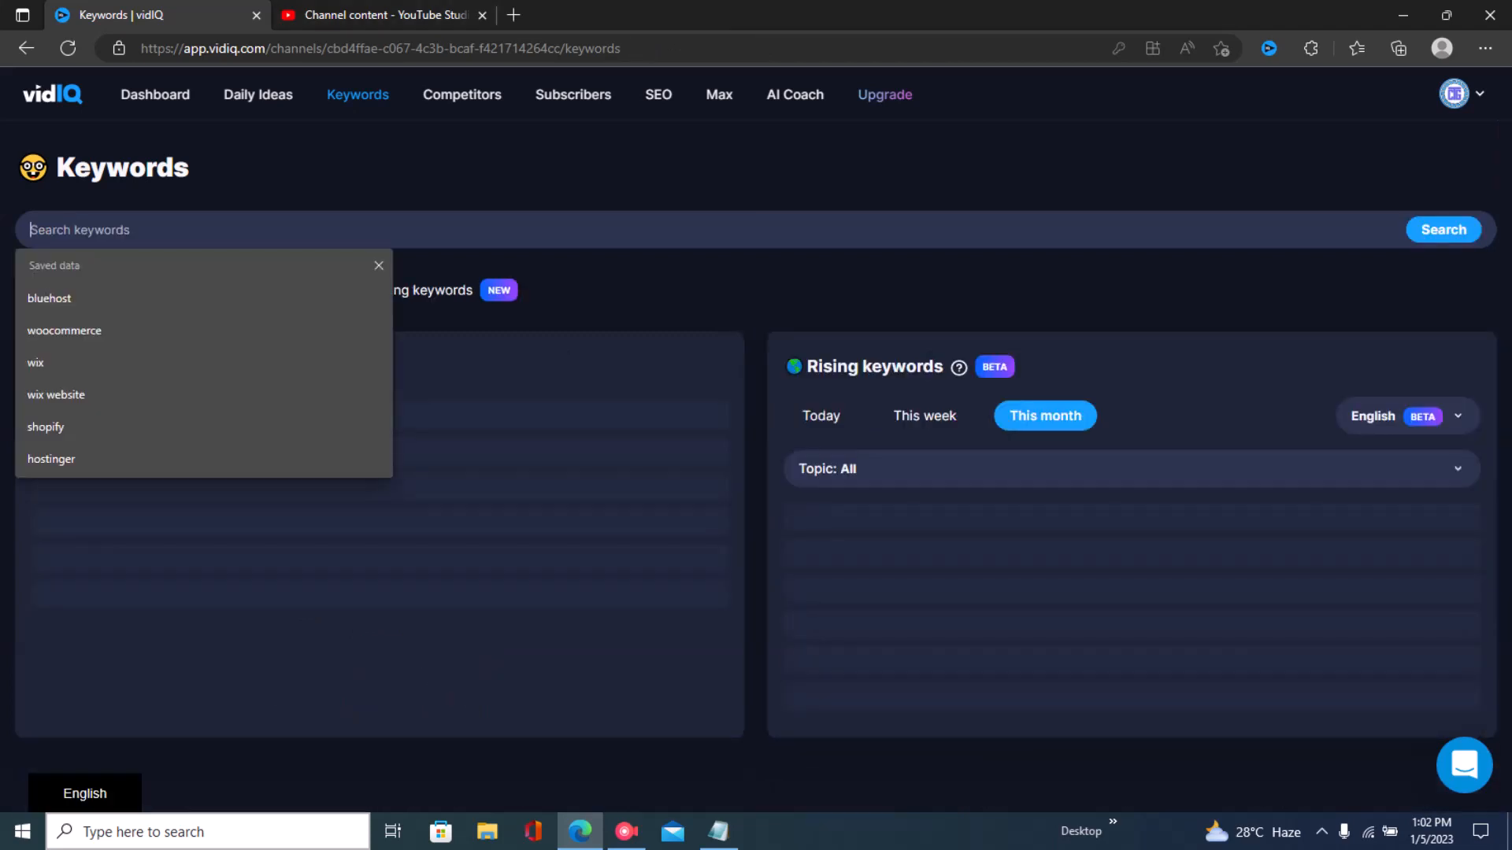
text(bled)
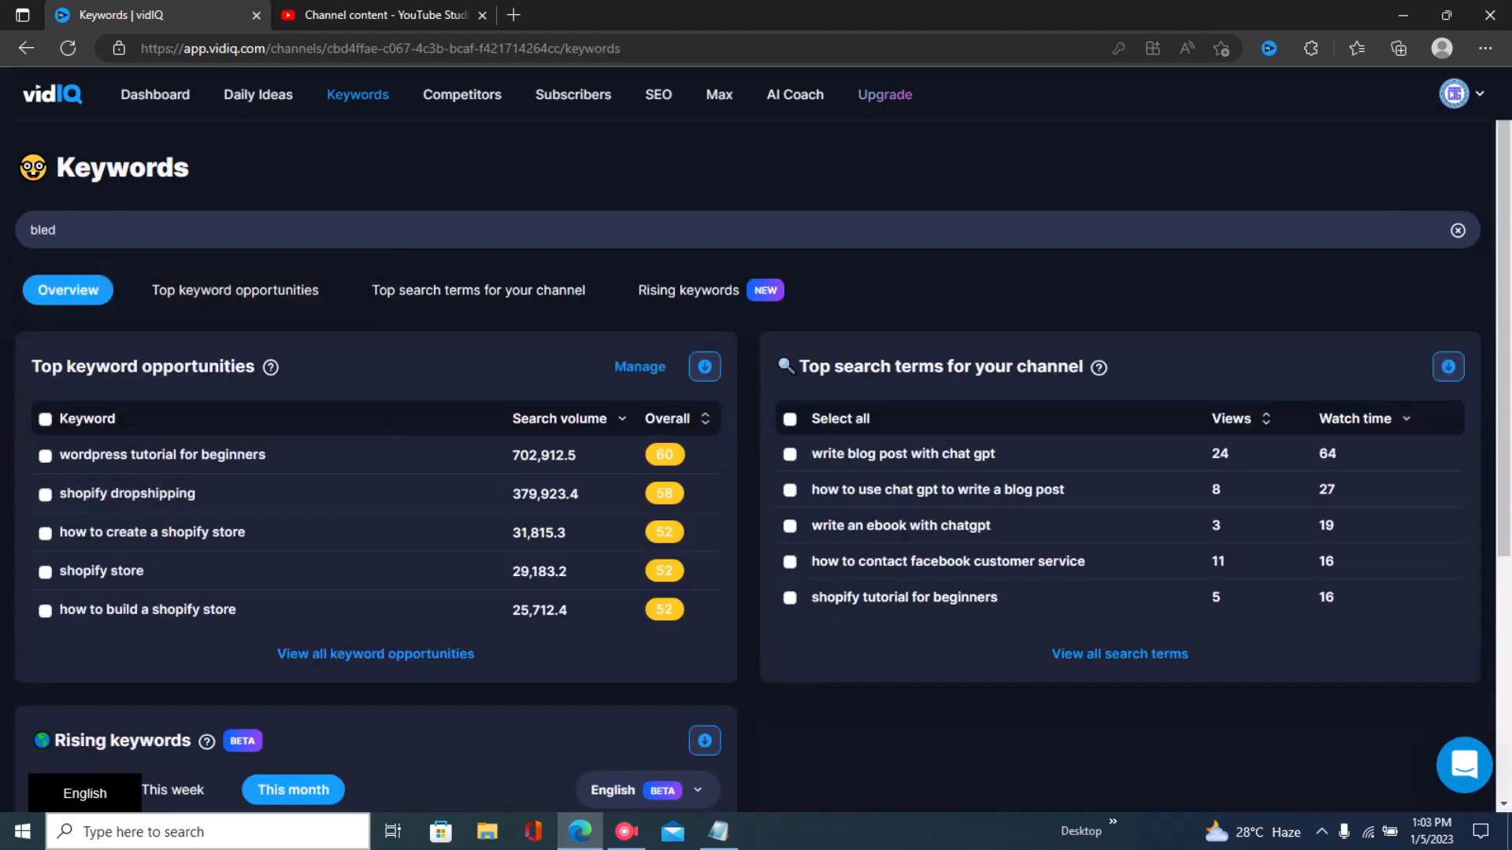
key(BackSpace)
text(nder)
key(Return)
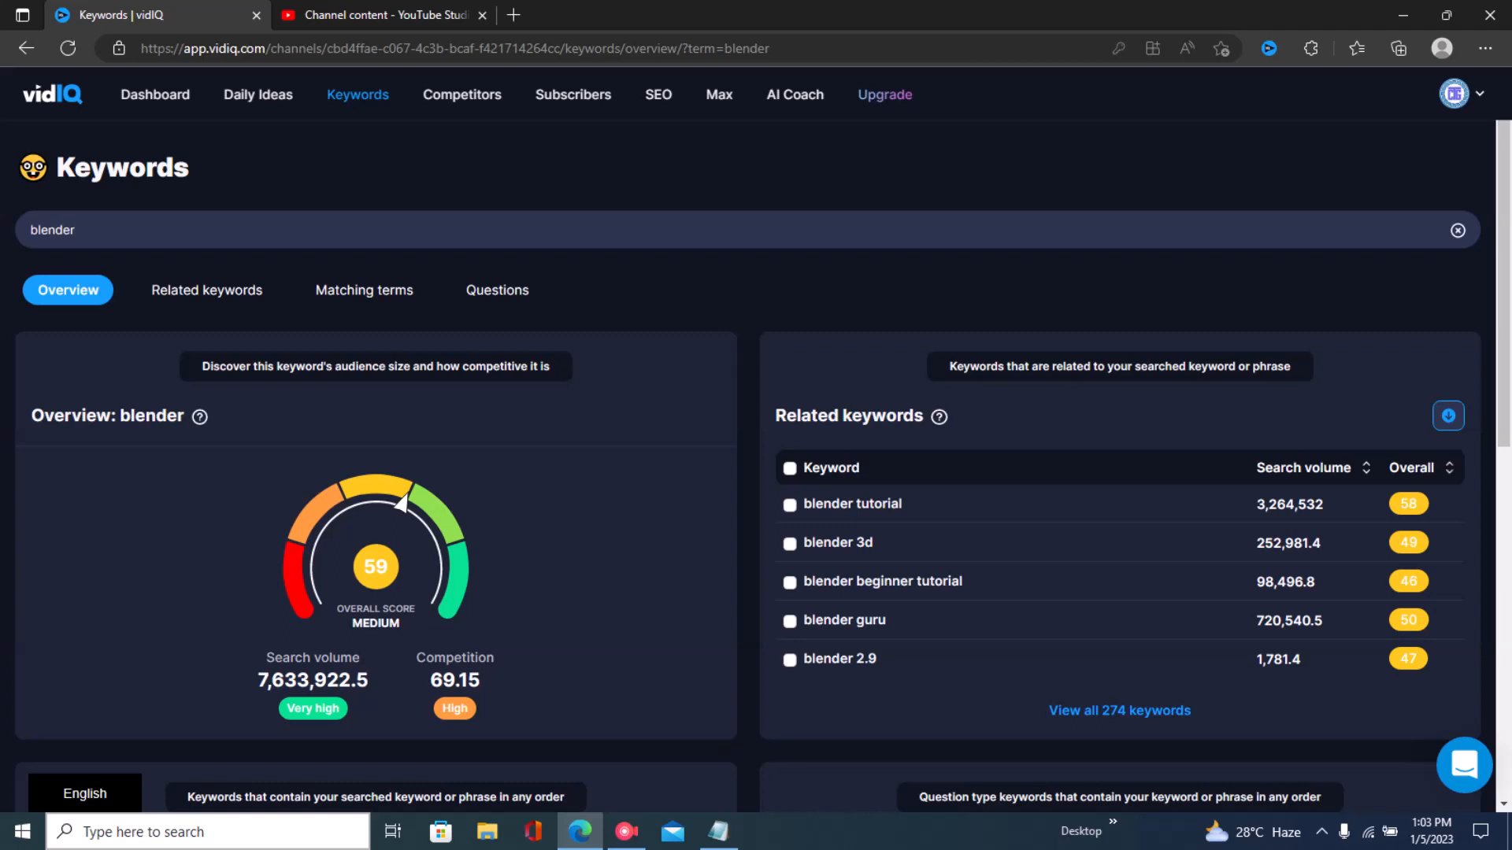
- Open the question-type keywords for blender and examine their search volume, competition and overall scores
click(497, 290)
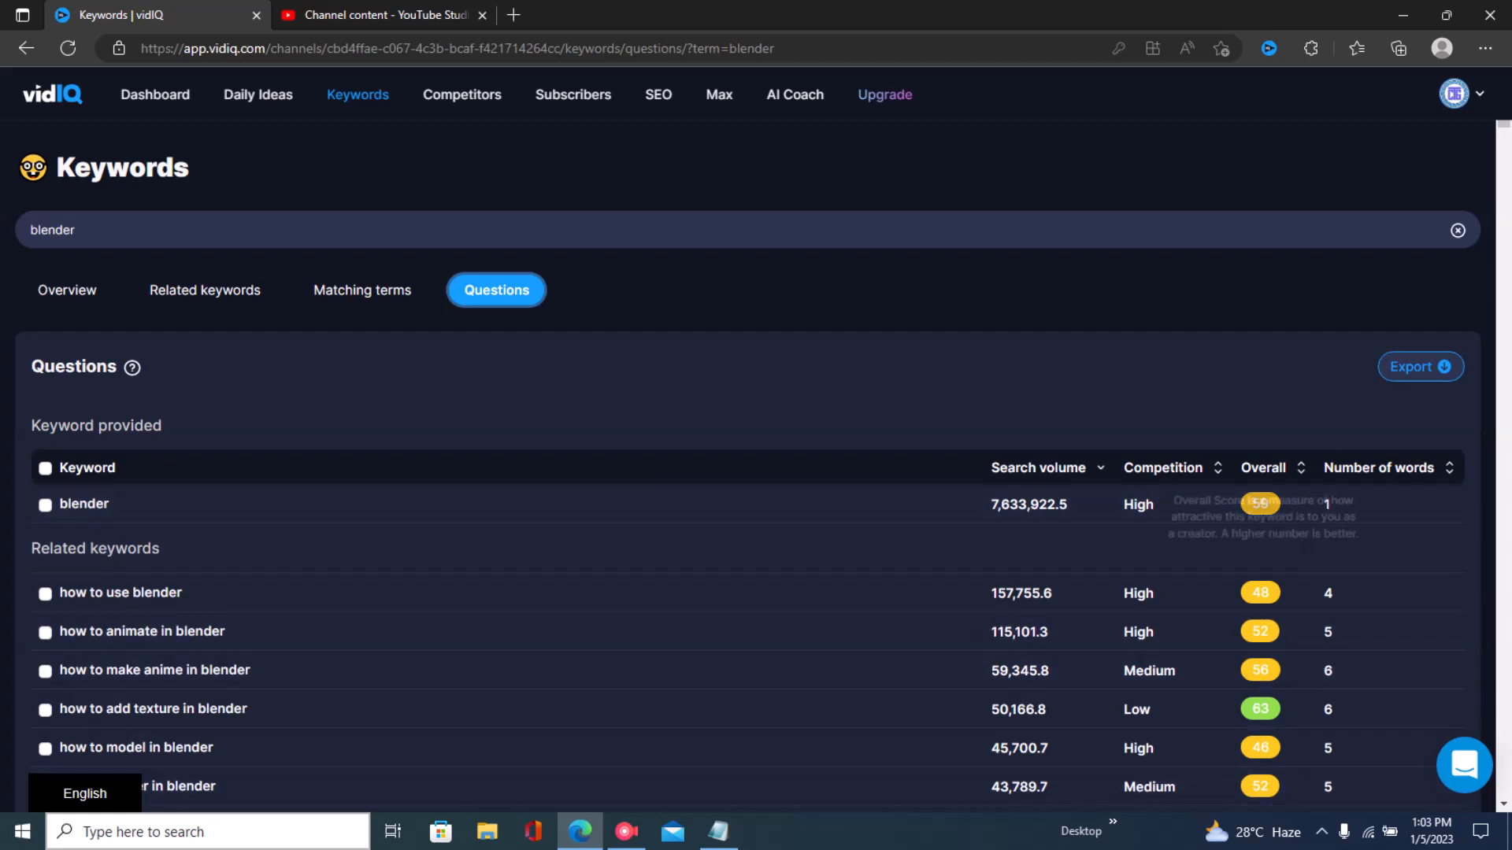
scroll(748, 465, down, 10)
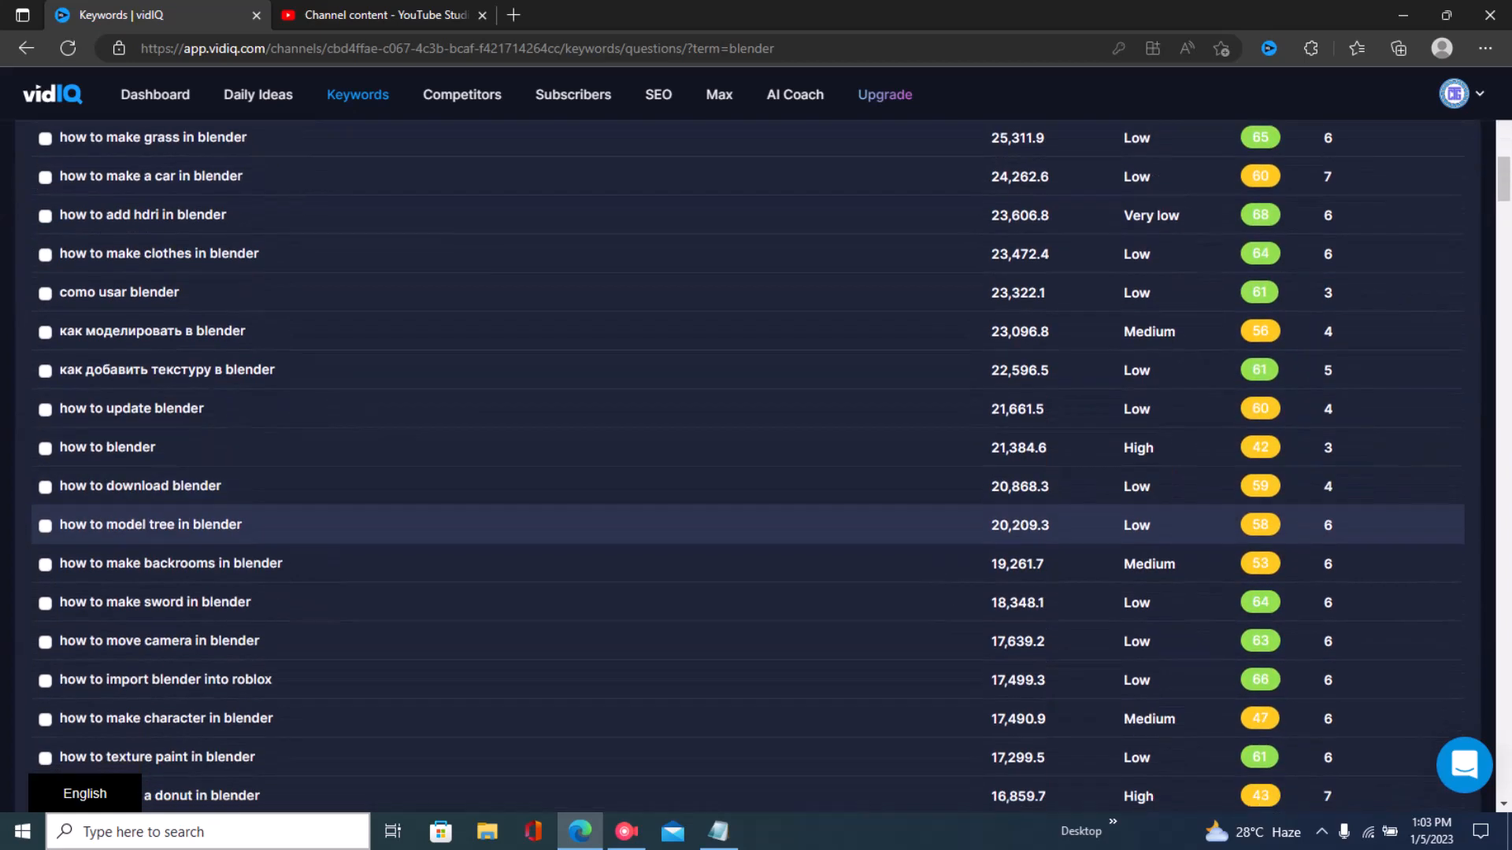
scroll(748, 465, up, 5)
scroll(748, 465, up, 10)
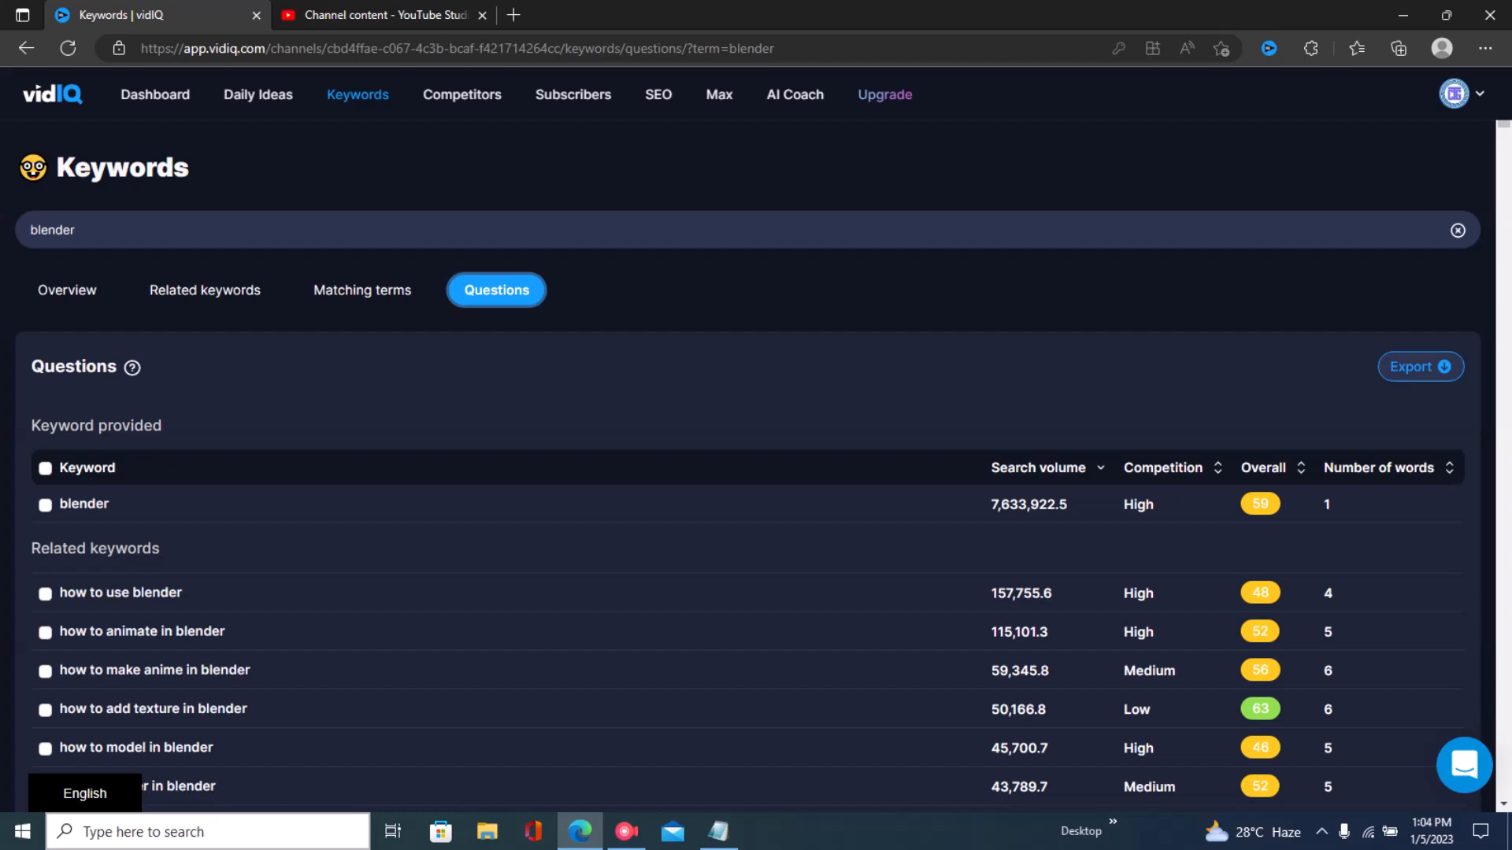
scroll(748, 598, down, 3)
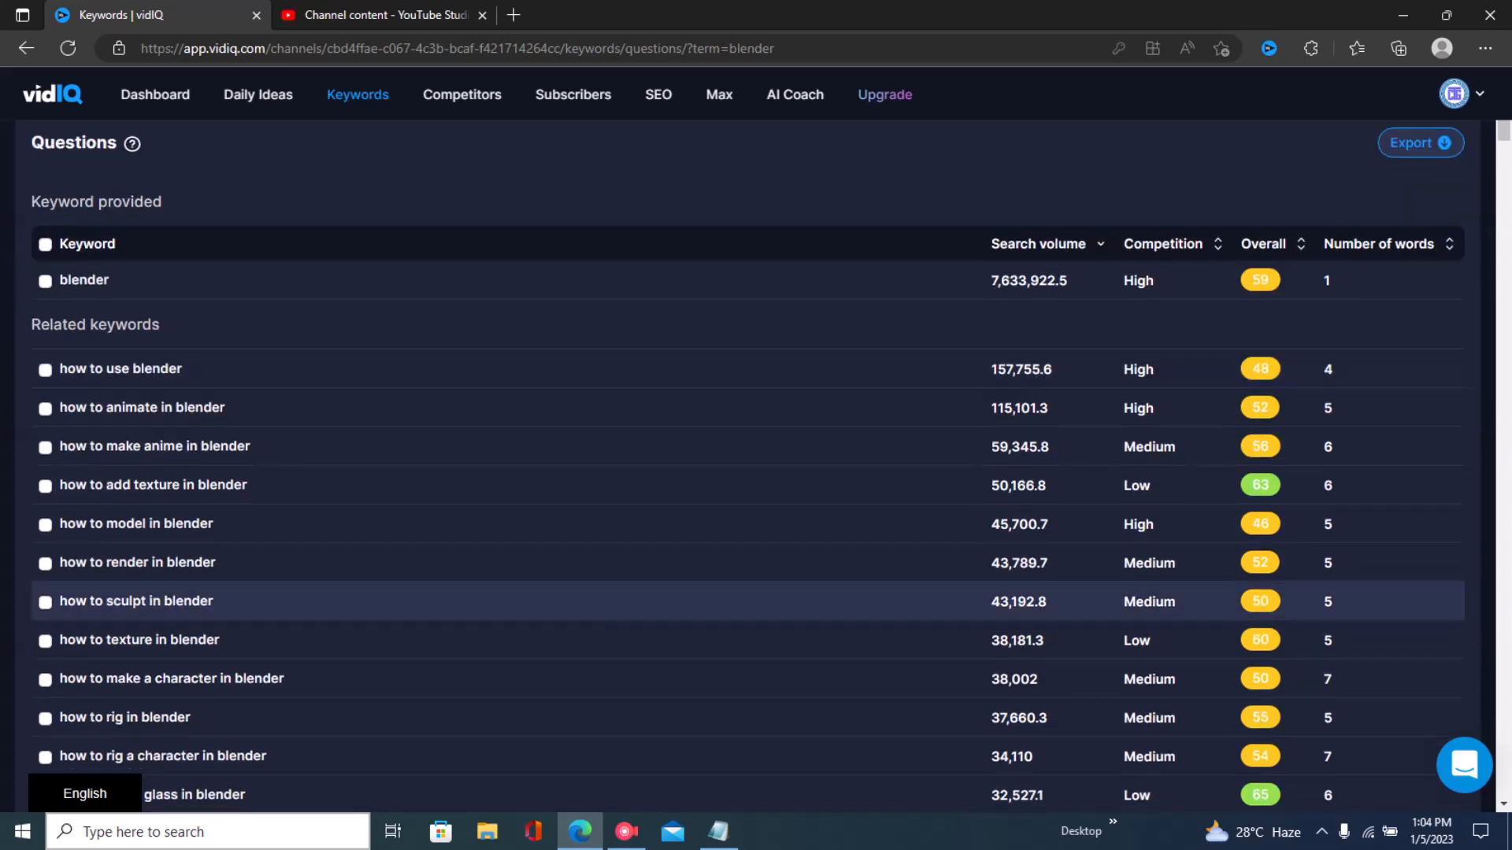
scroll(748, 617, up, 3)
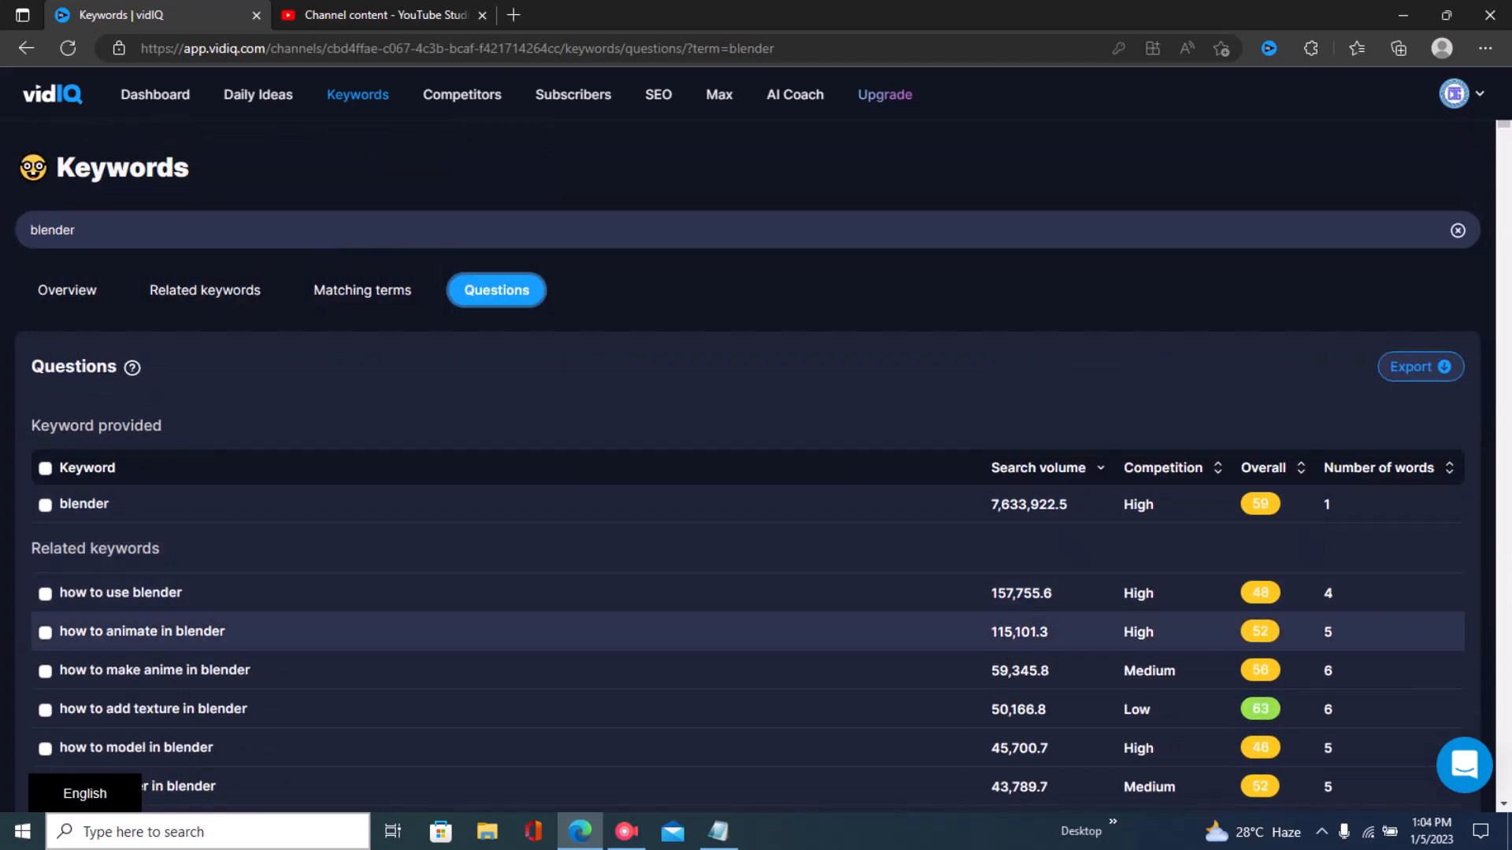
scroll(748, 631, down, 2)
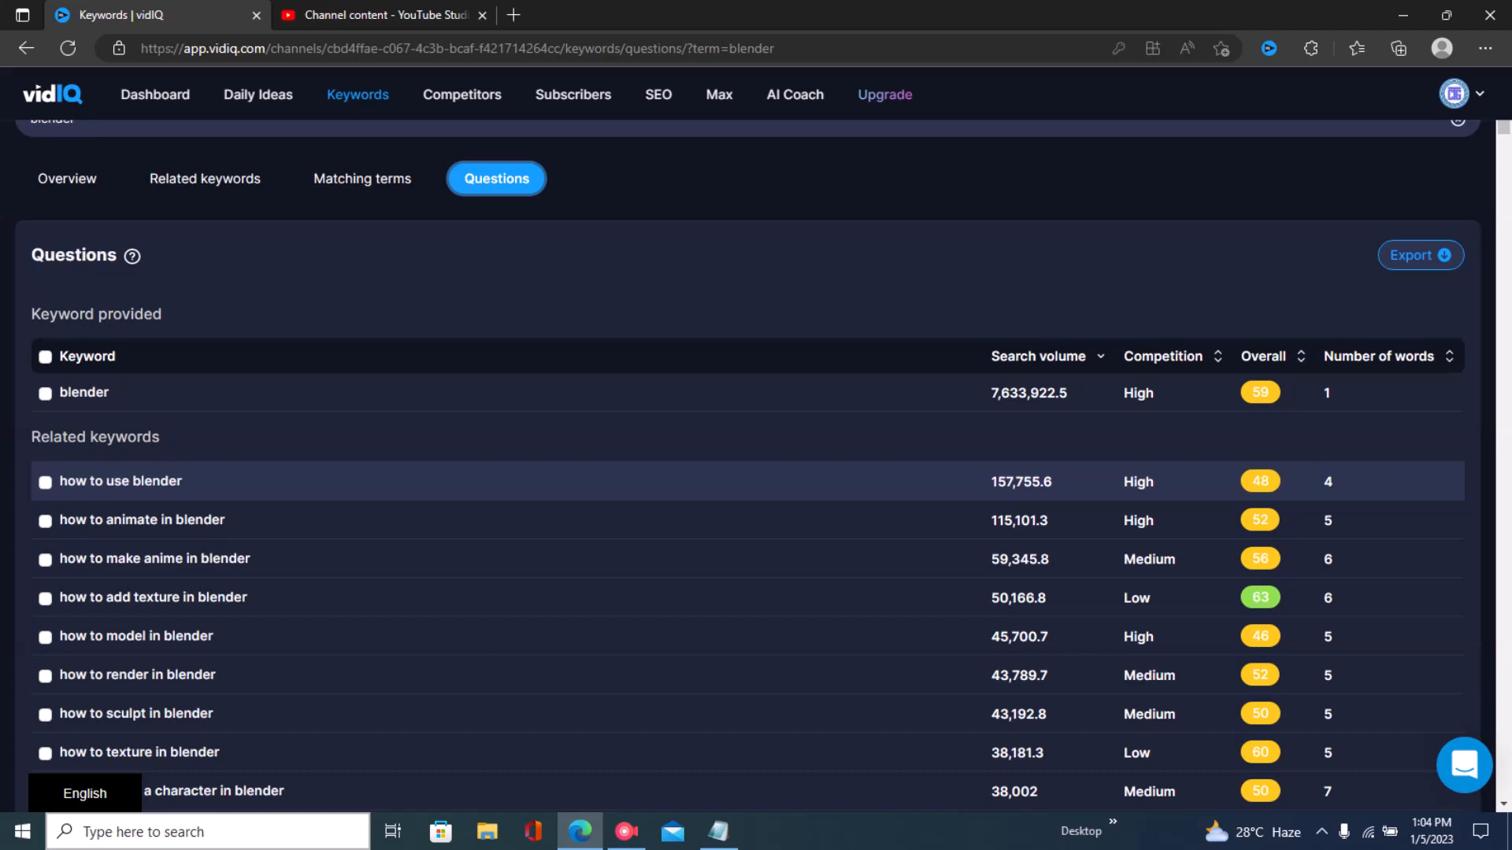
scroll(748, 473, down, 11)
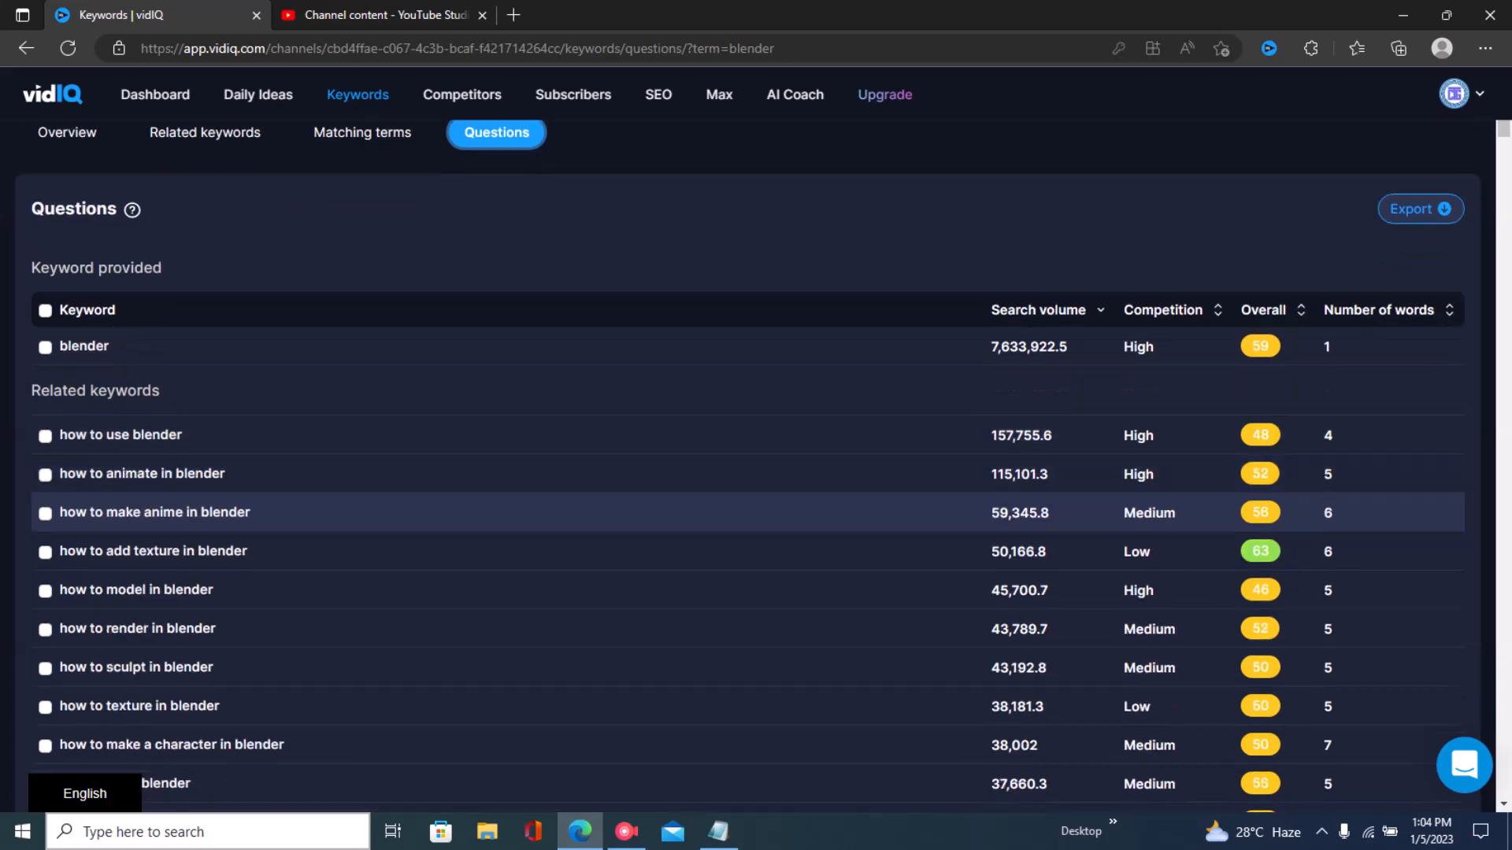
scroll(748, 473, up, 11)
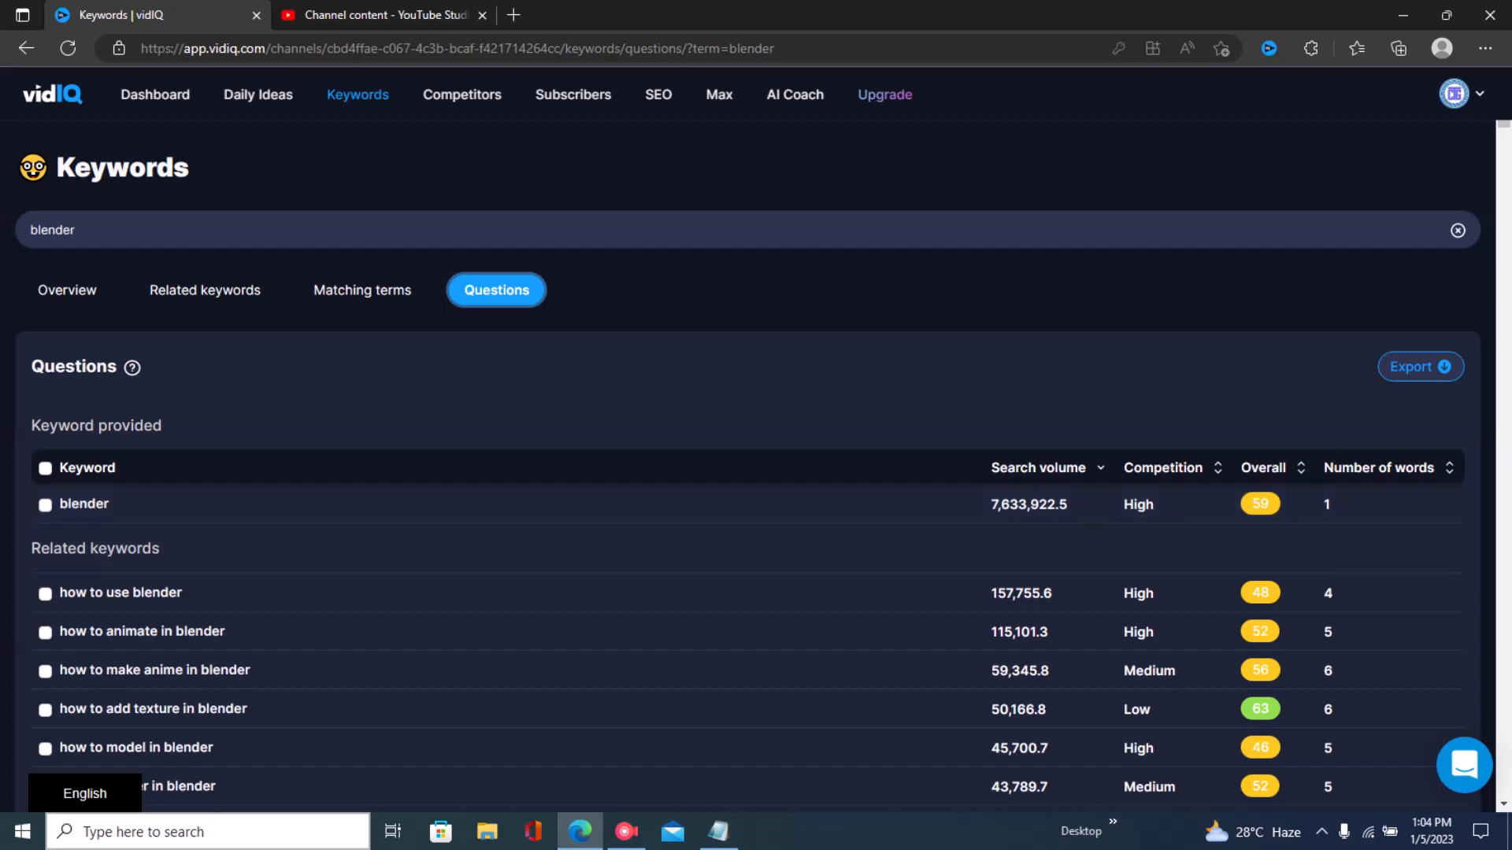
- Return to the blender keyword overview and examine its search volume and competition ratings
click(67, 290)
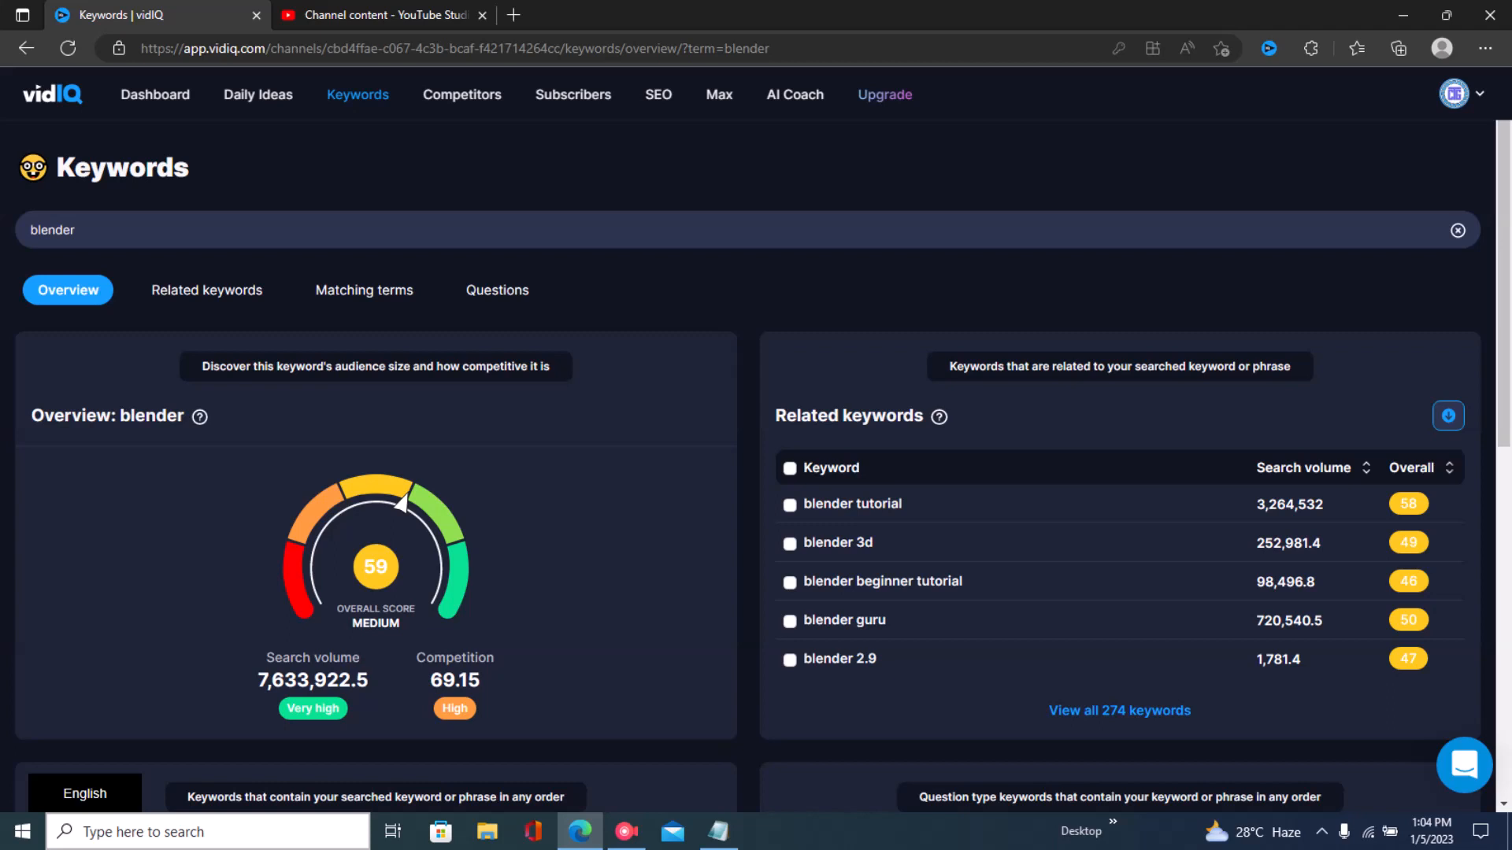
drag(286, 708, 340, 708)
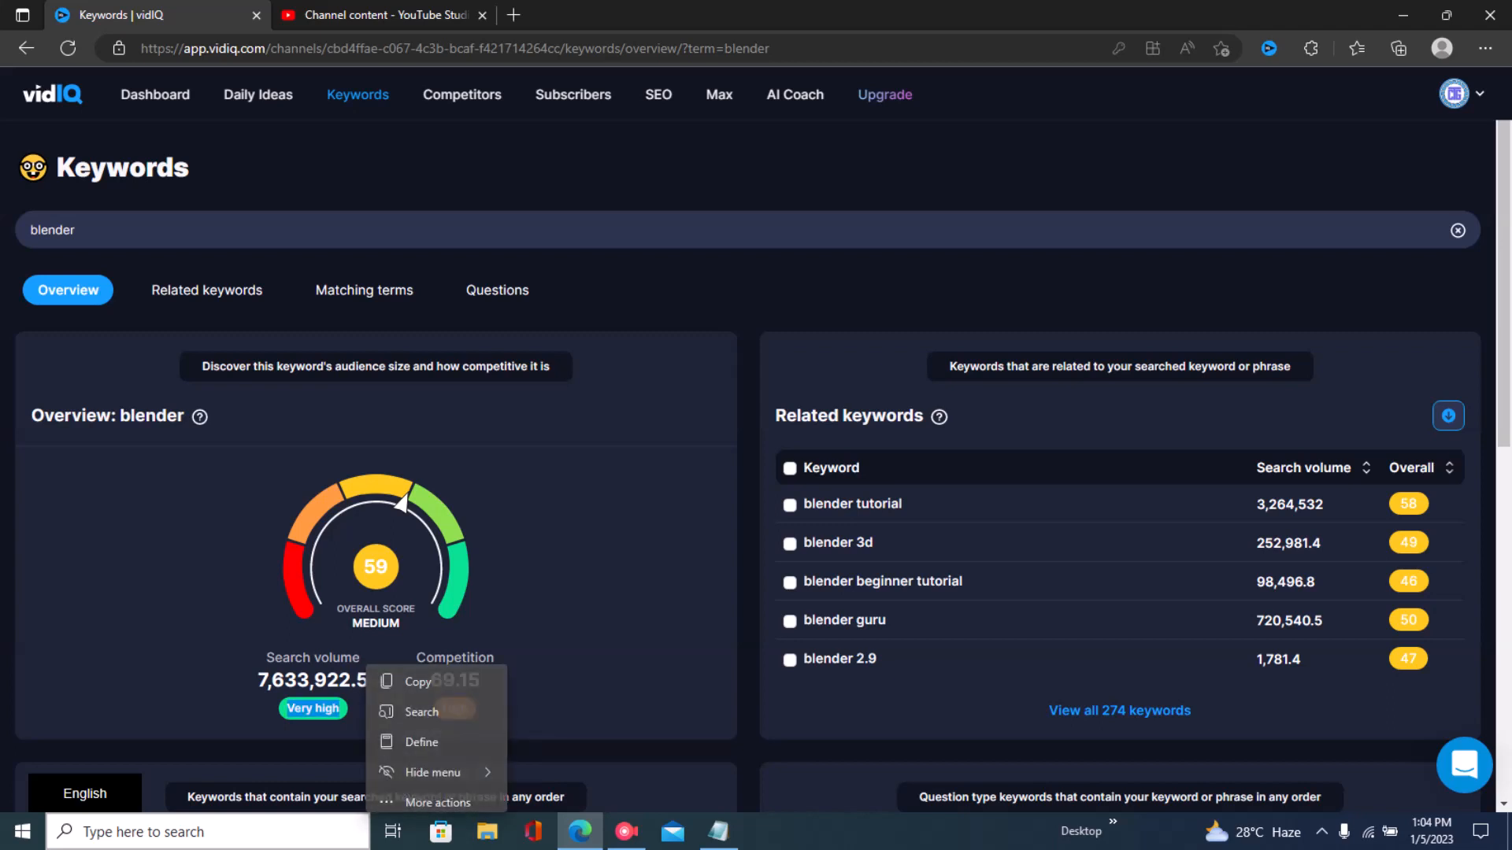
click(519, 670)
double_click(455, 709)
click(498, 714)
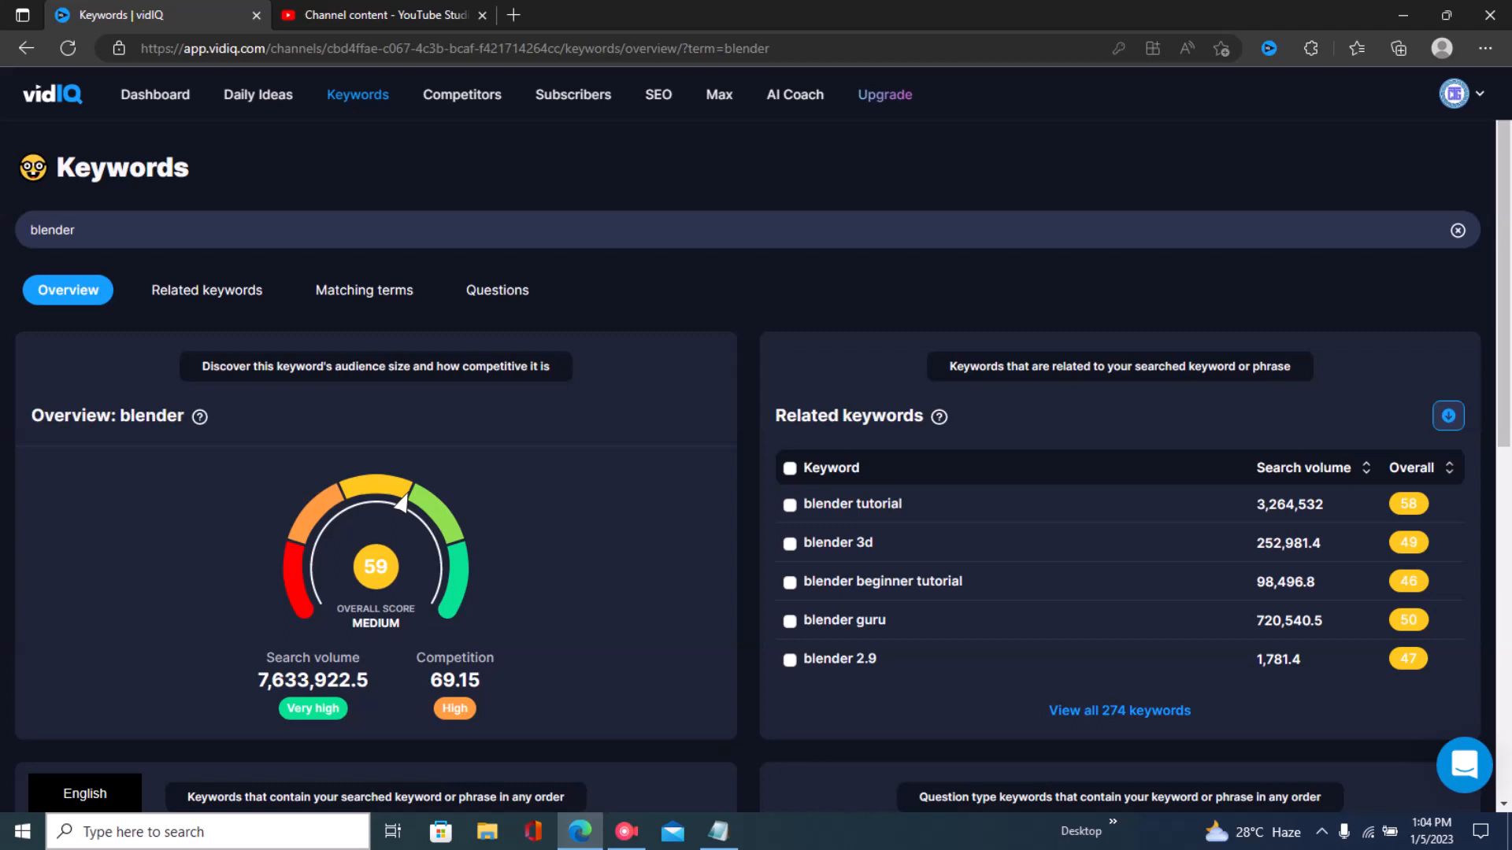
drag(265, 657, 360, 657)
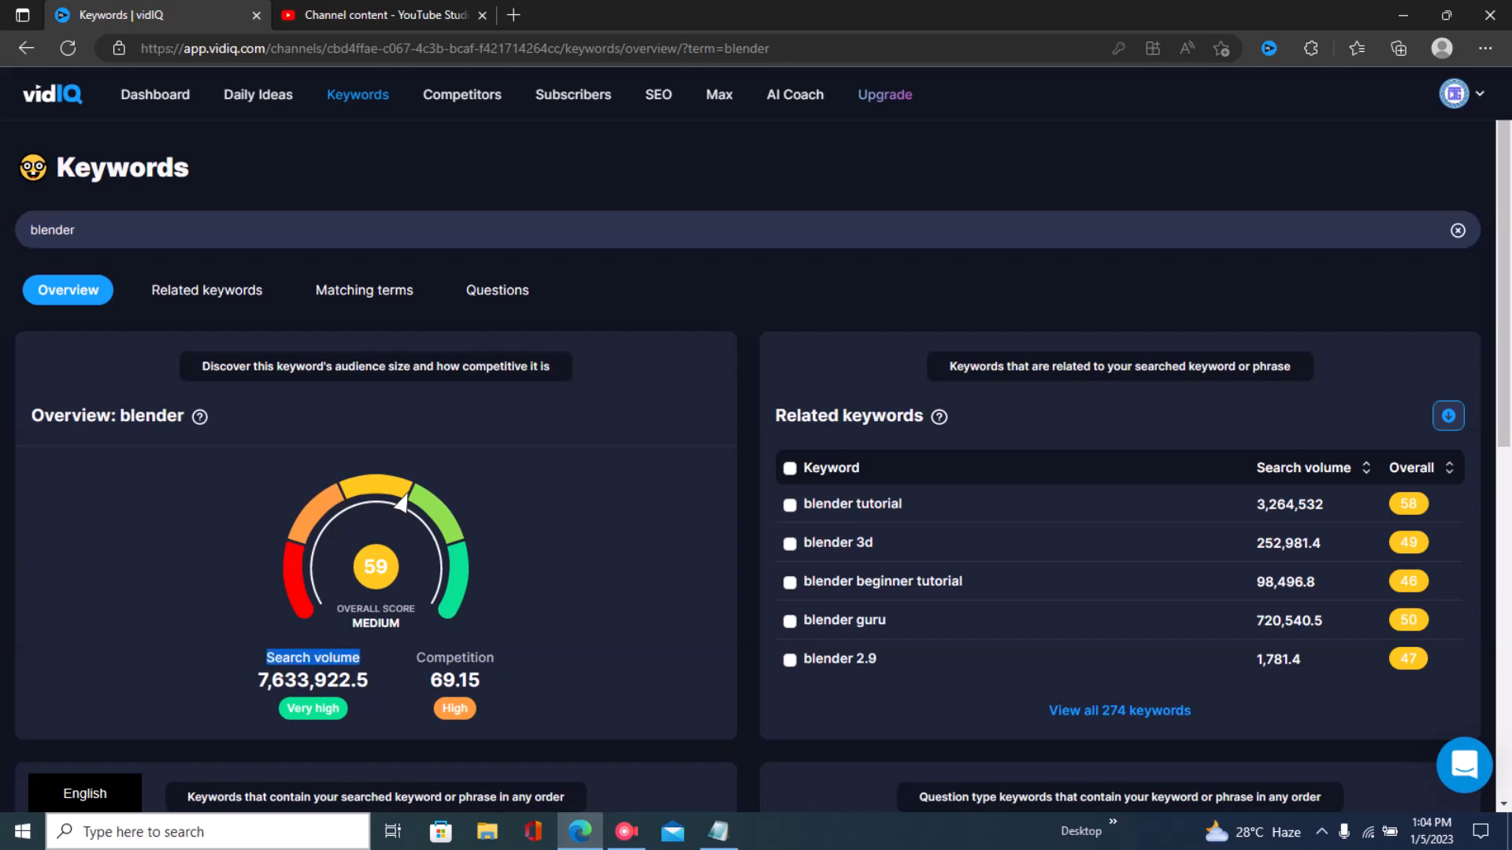
click(362, 658)
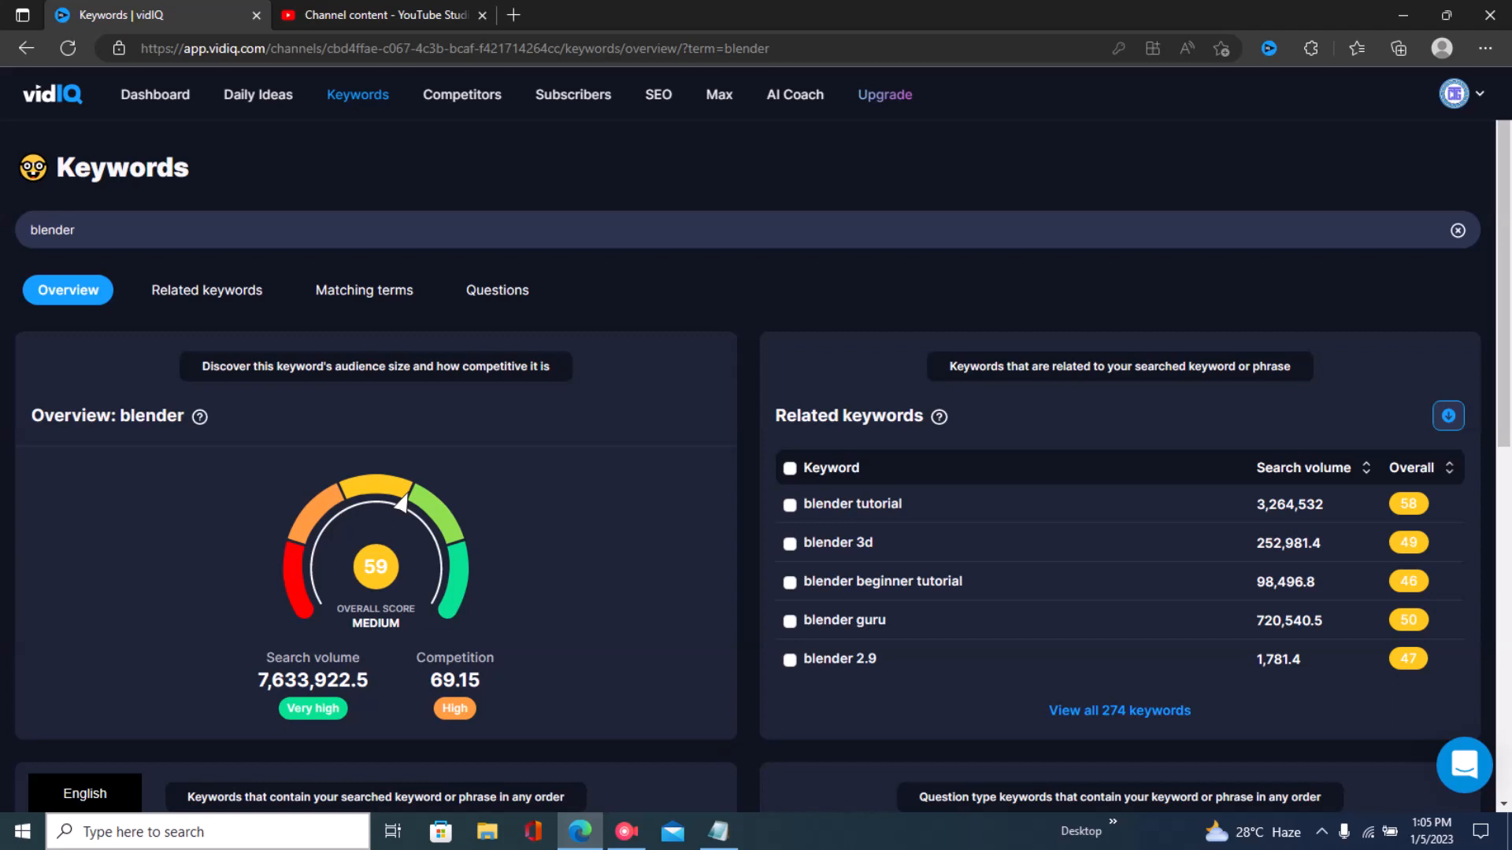
- Reopen blender's question keywords, sort them by search volume from highest to lowest, and check the competition of "how to add texture in blender"
click(497, 289)
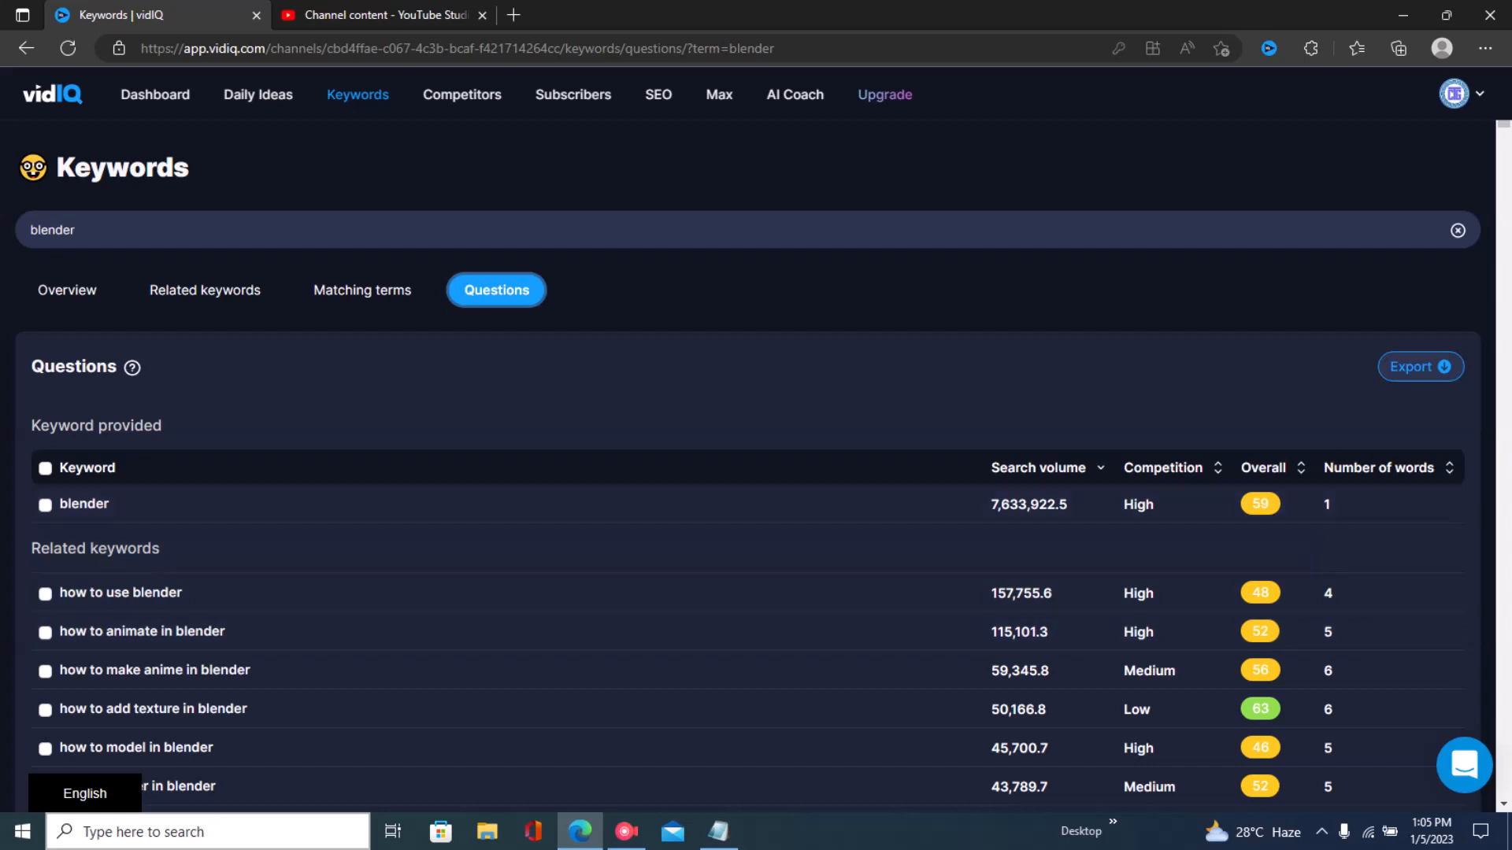
mouse_move(1038, 468)
click(1100, 468)
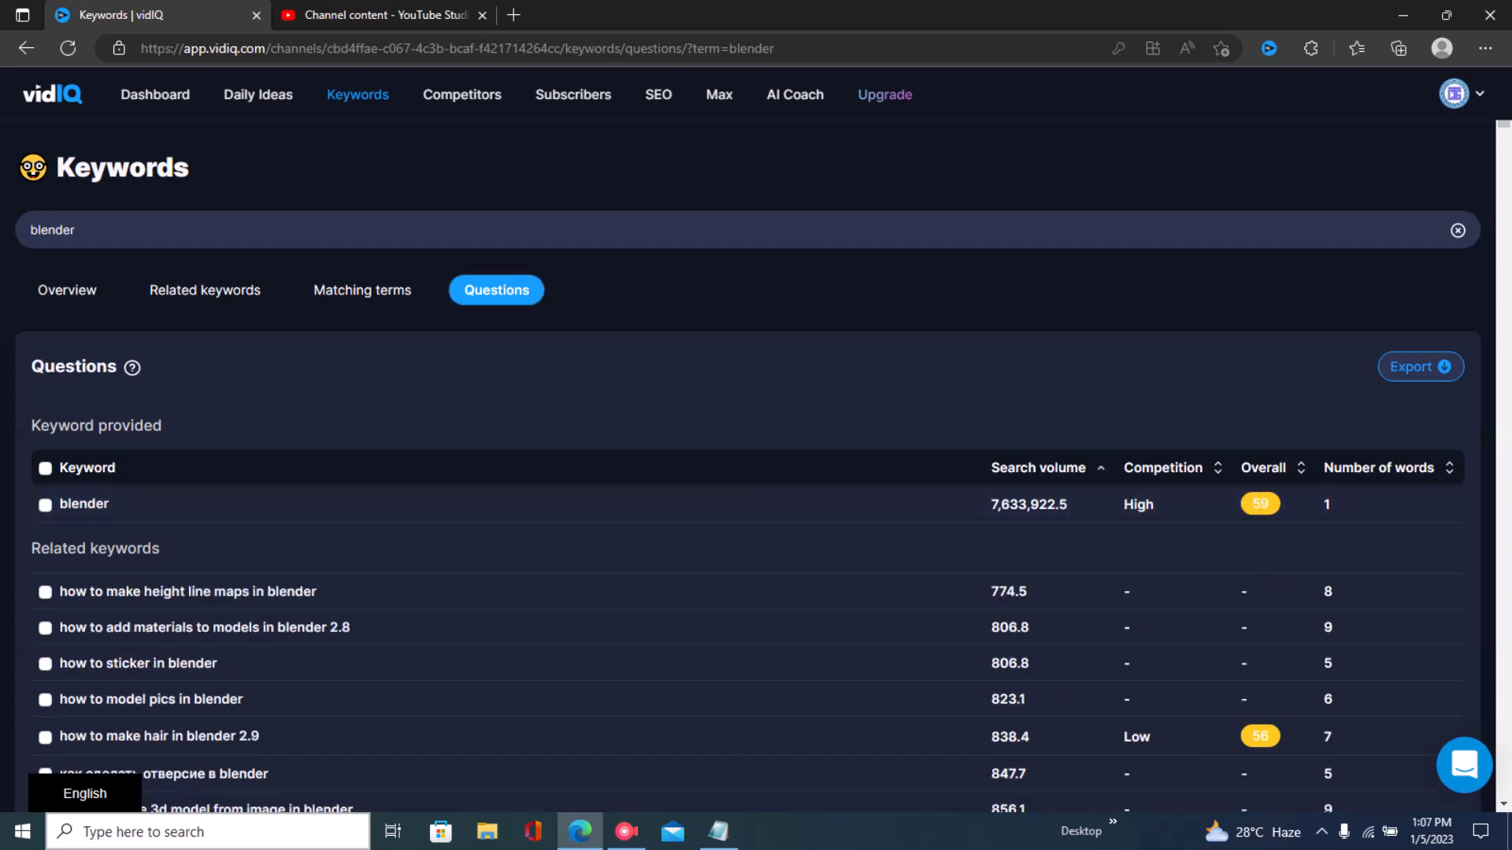
click(1100, 468)
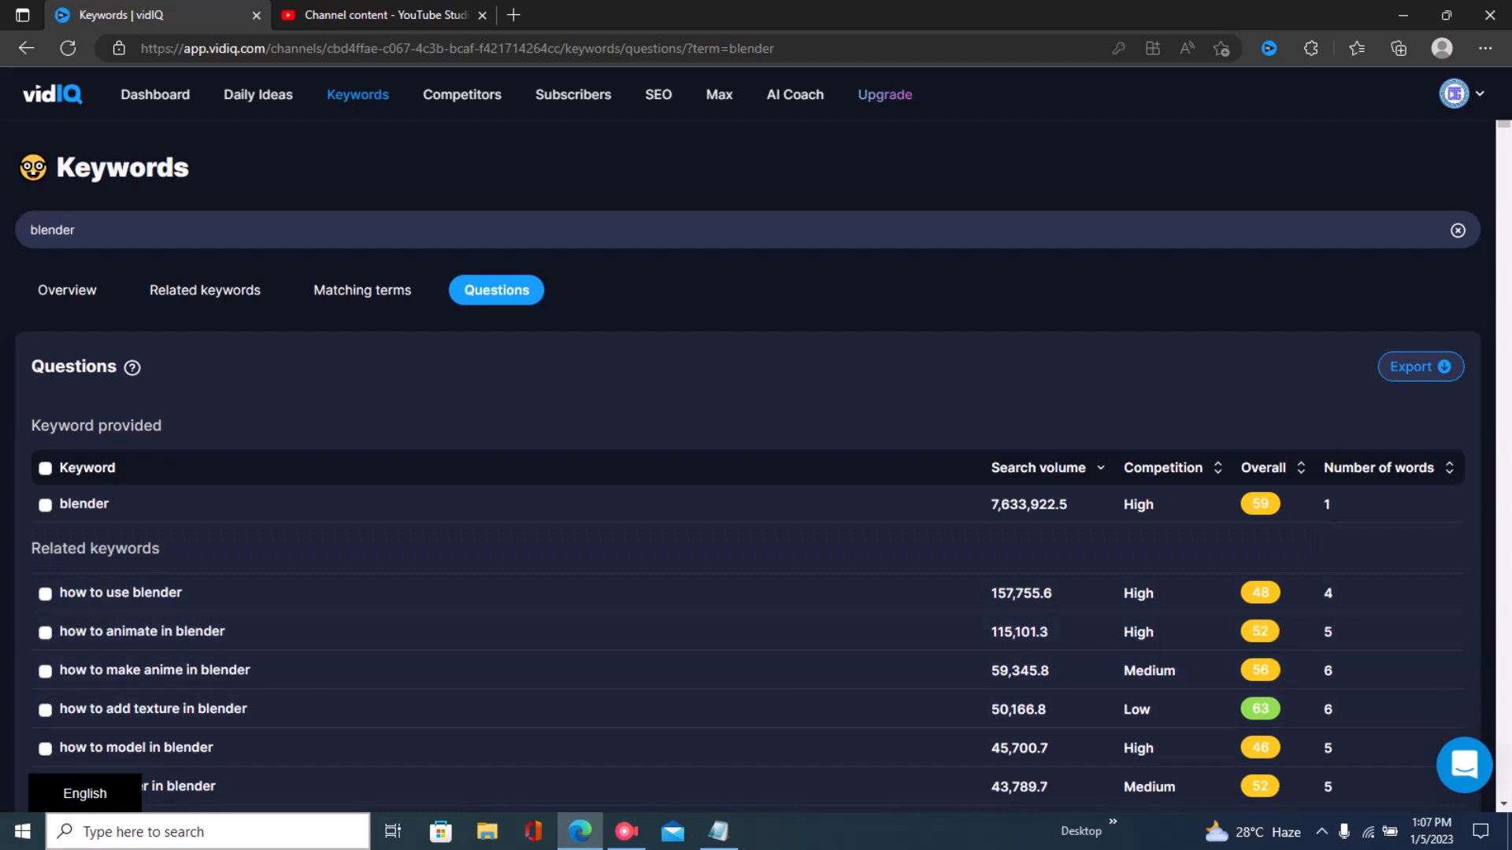
scroll(748, 464, down, 3)
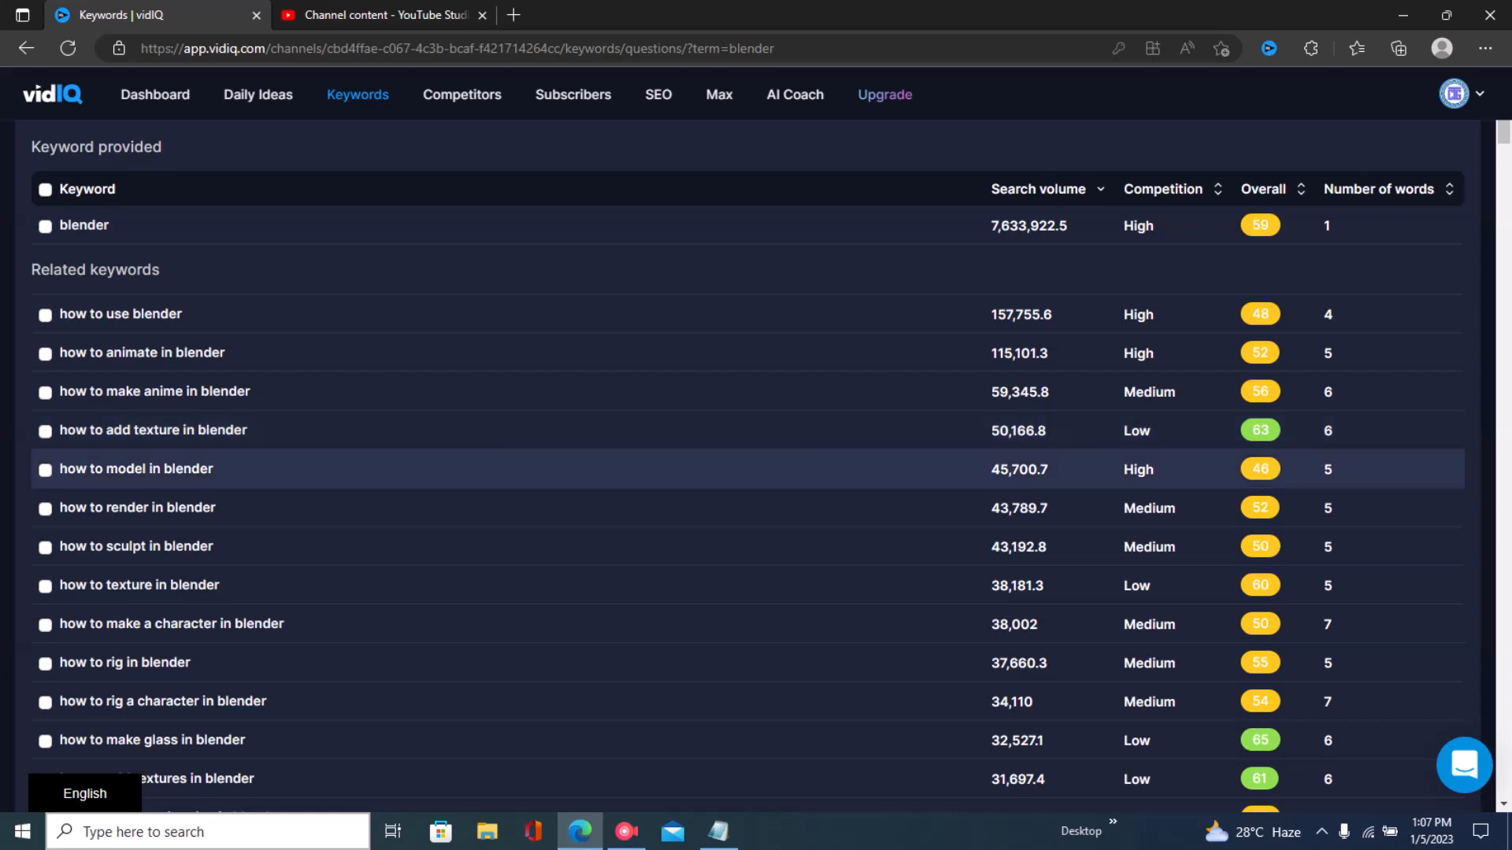
mouse_move(1138, 431)
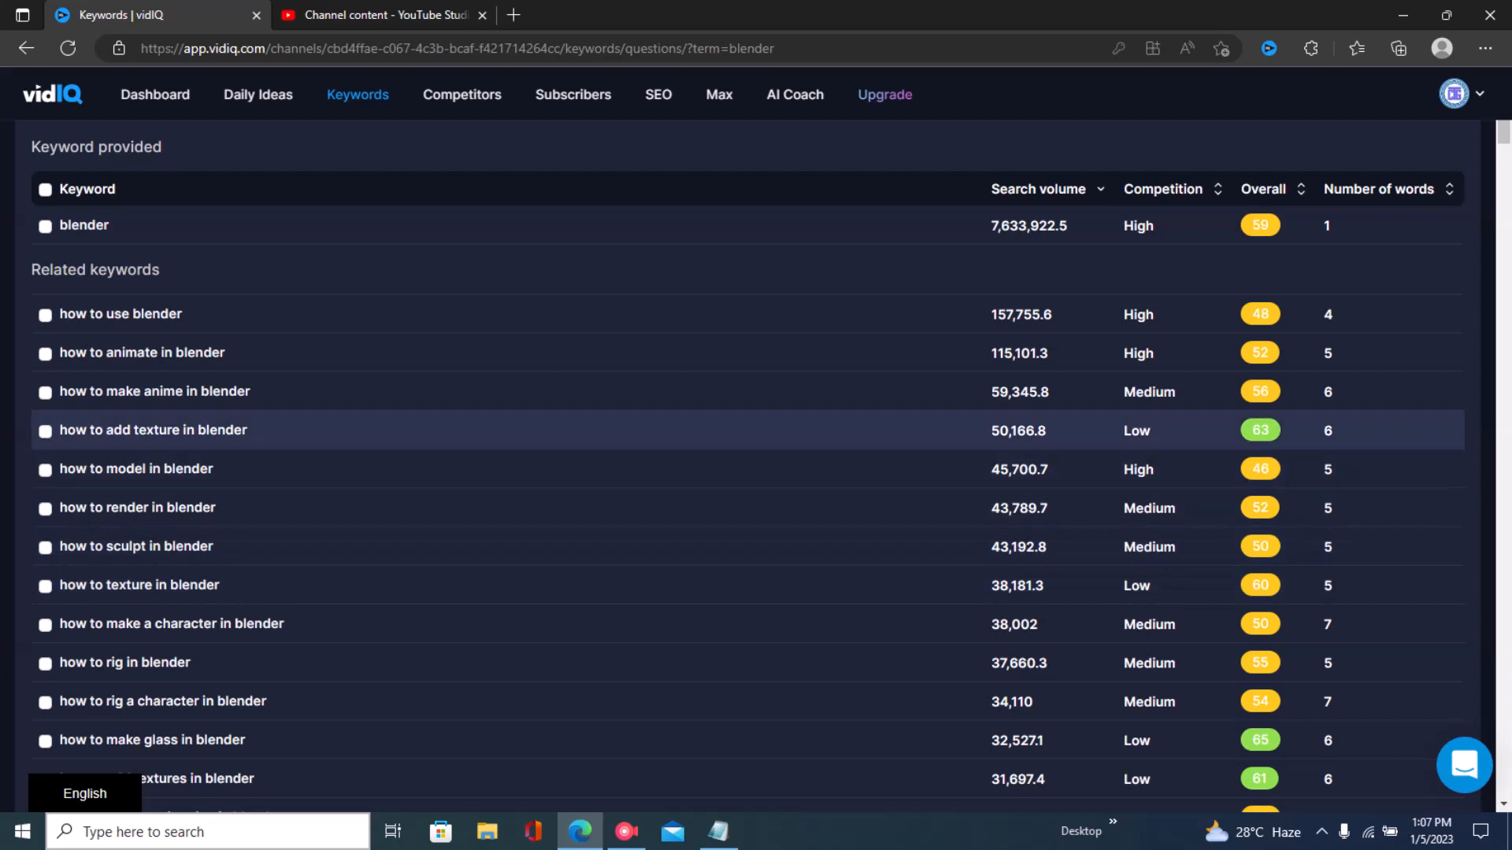
- Sort blender's question keywords by competition from lowest to highest and examine the list down to the very-low-competition keywords
scroll(1138, 430, down, 2)
scroll(1138, 431, up, 5)
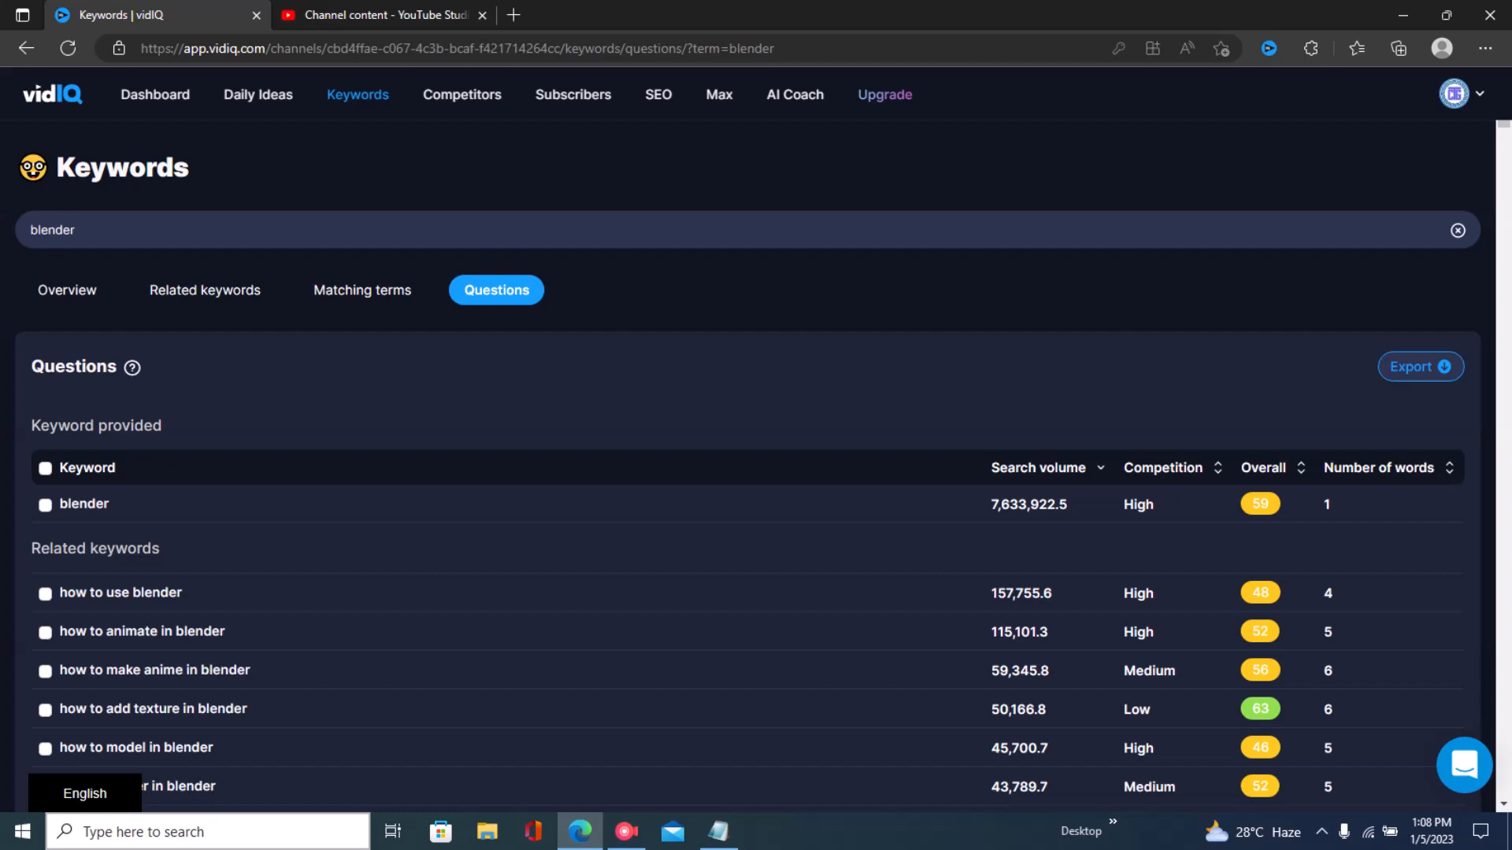
click(1218, 467)
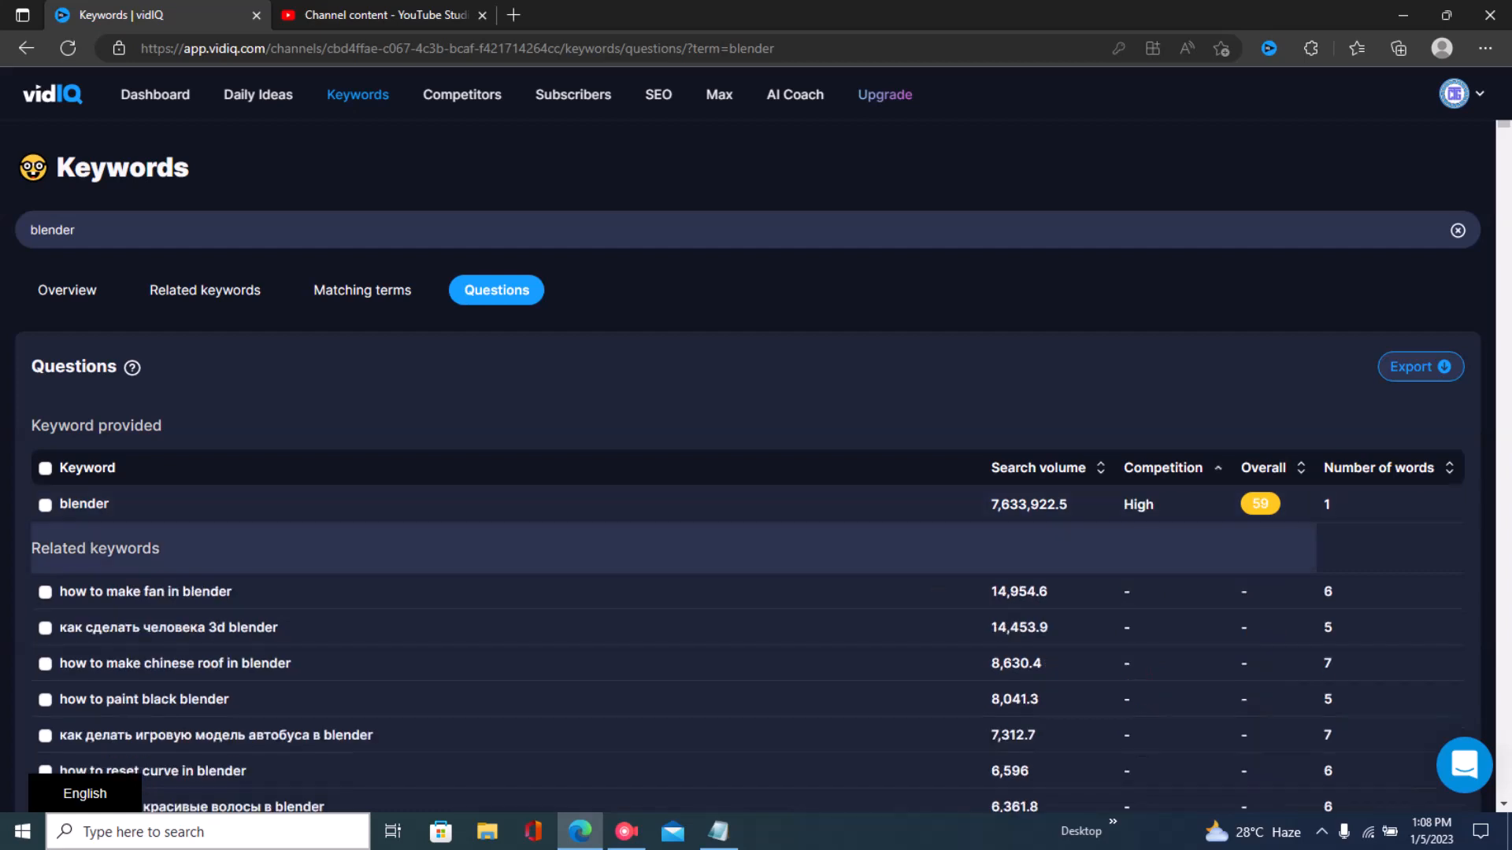
scroll(748, 473, down, 4)
scroll(748, 458, down, 20)
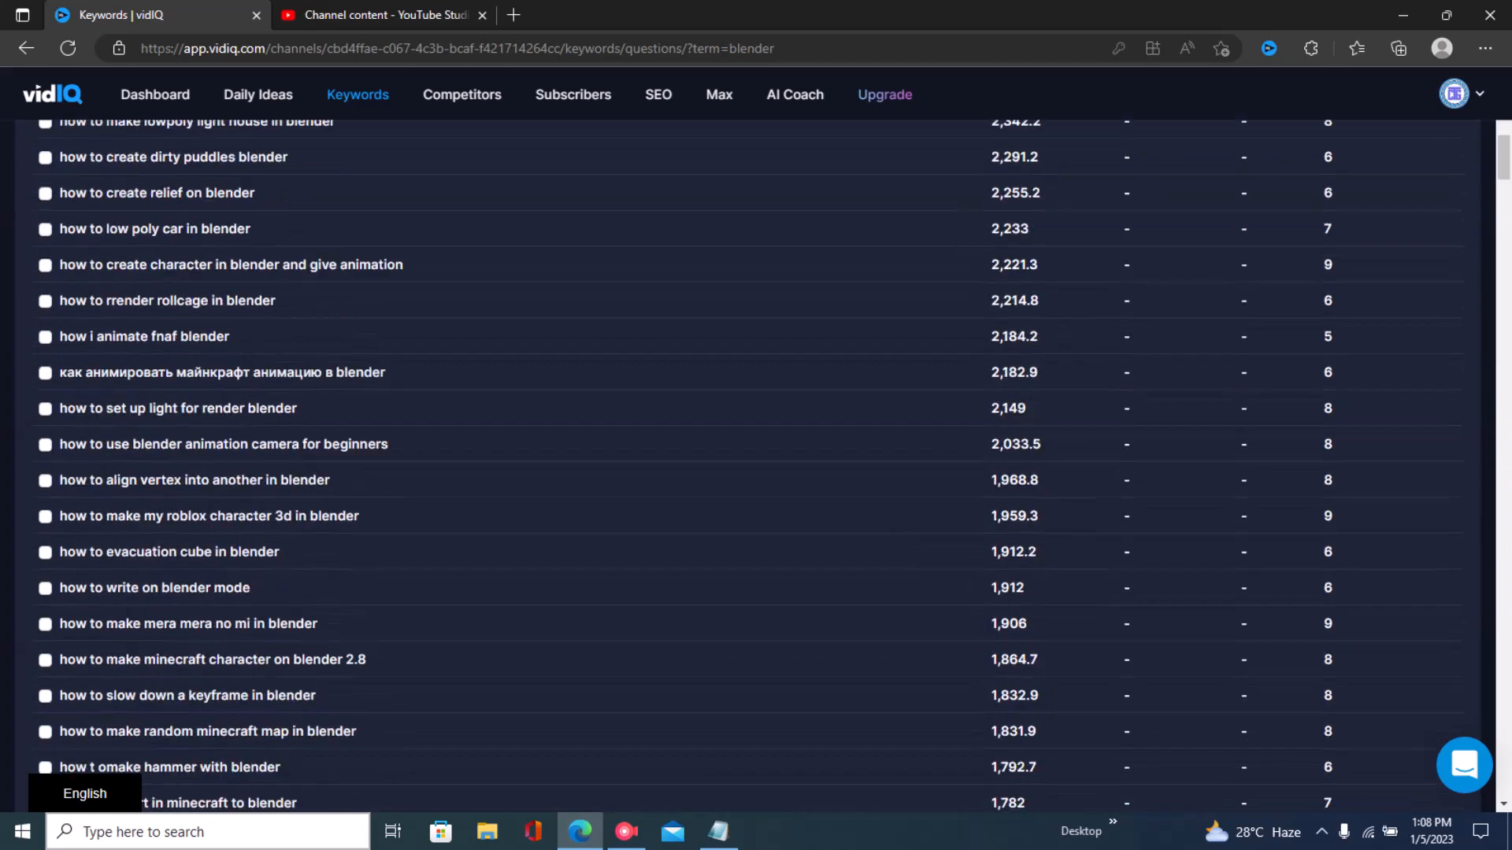
scroll(748, 459, down, 20)
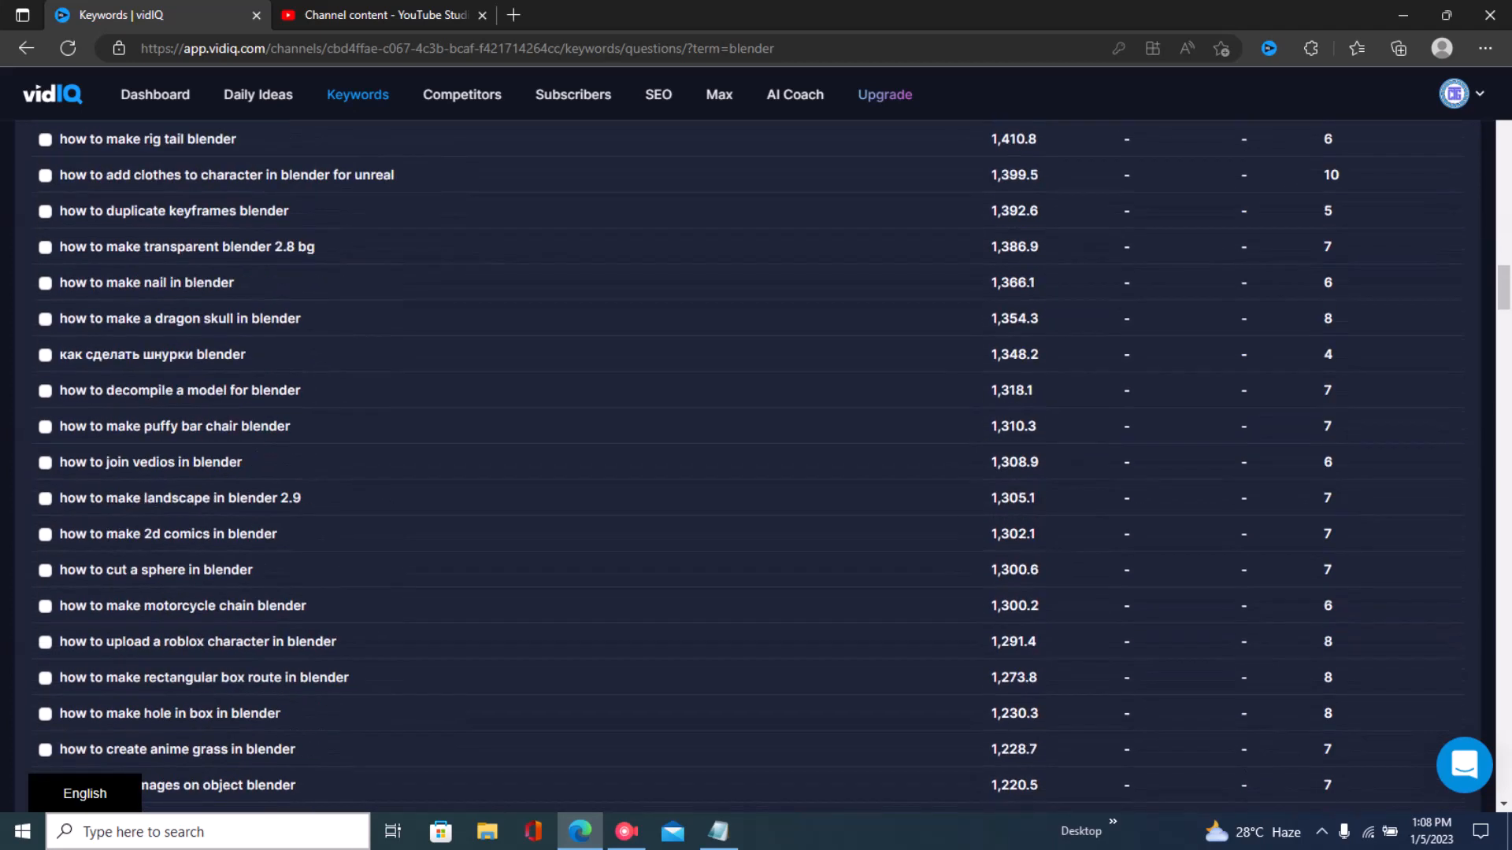
scroll(748, 459, down, 6)
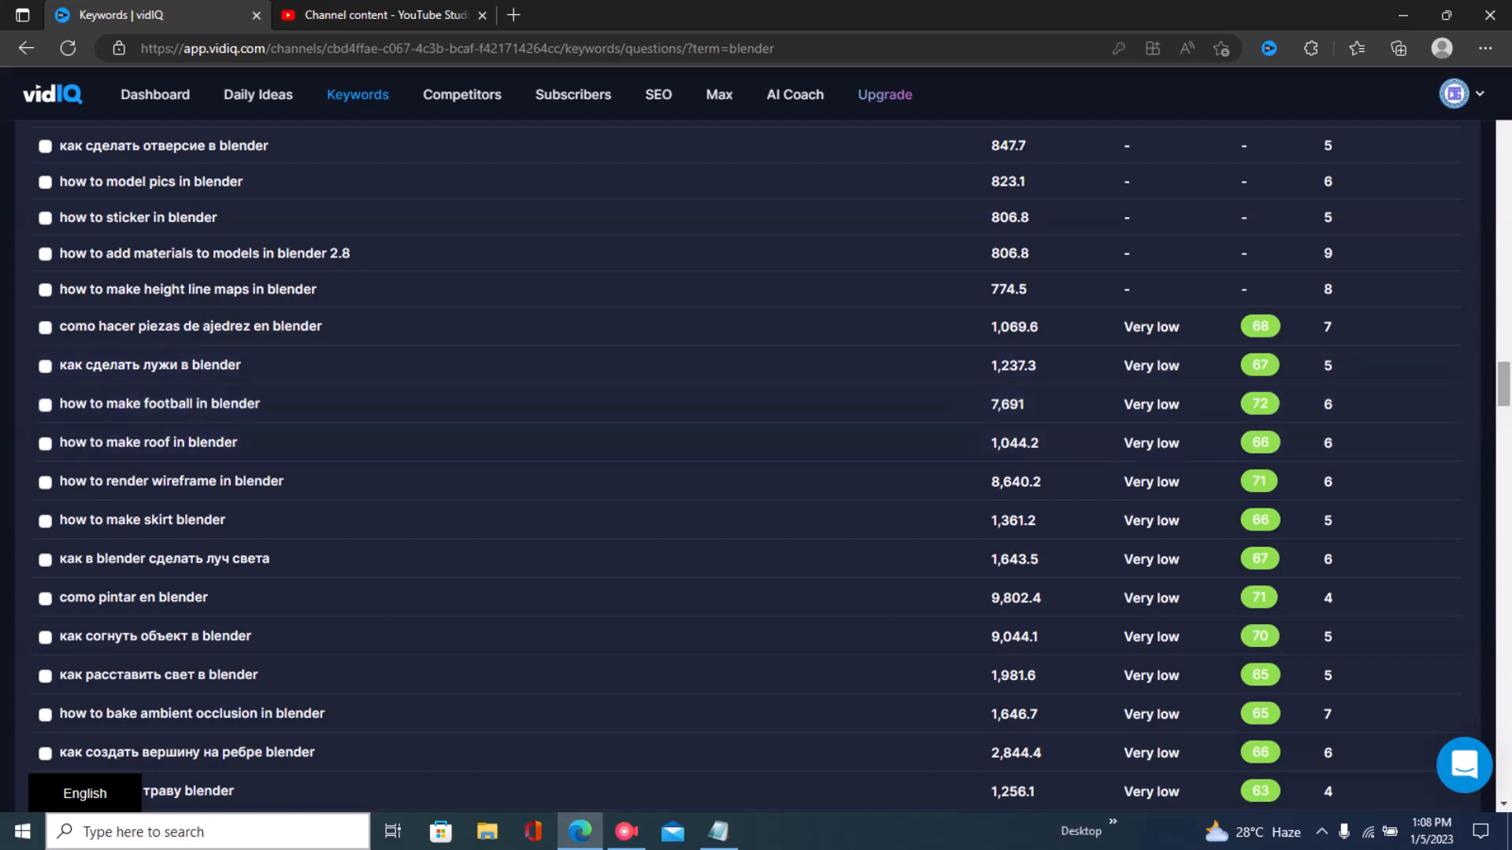
- Sort blender's question keywords by overall score from highest to lowest and compare the top entries' search volume and competition
drag(1504, 384, 1504, 128)
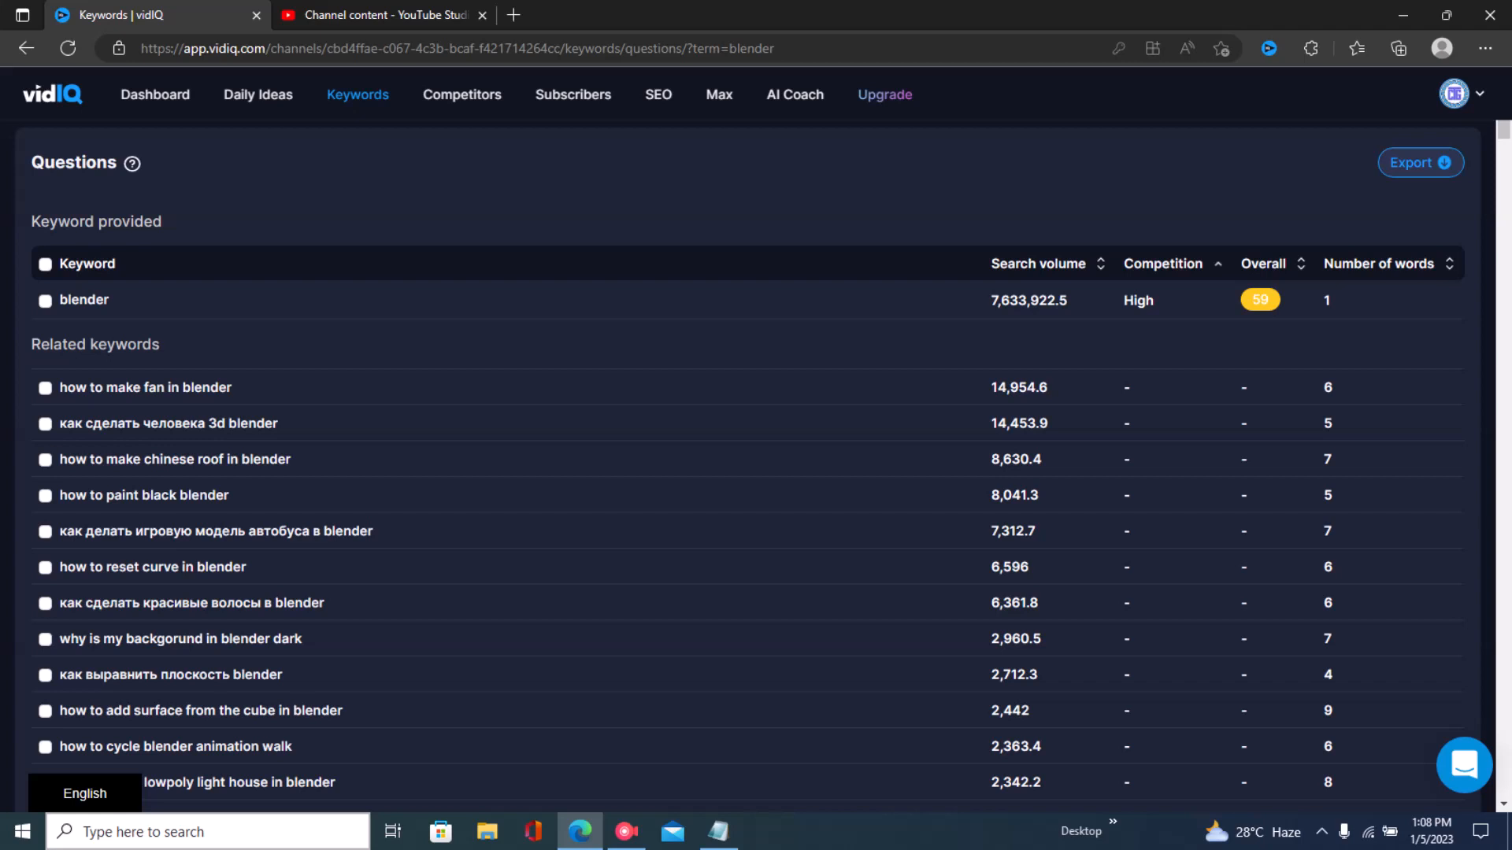
click(1299, 264)
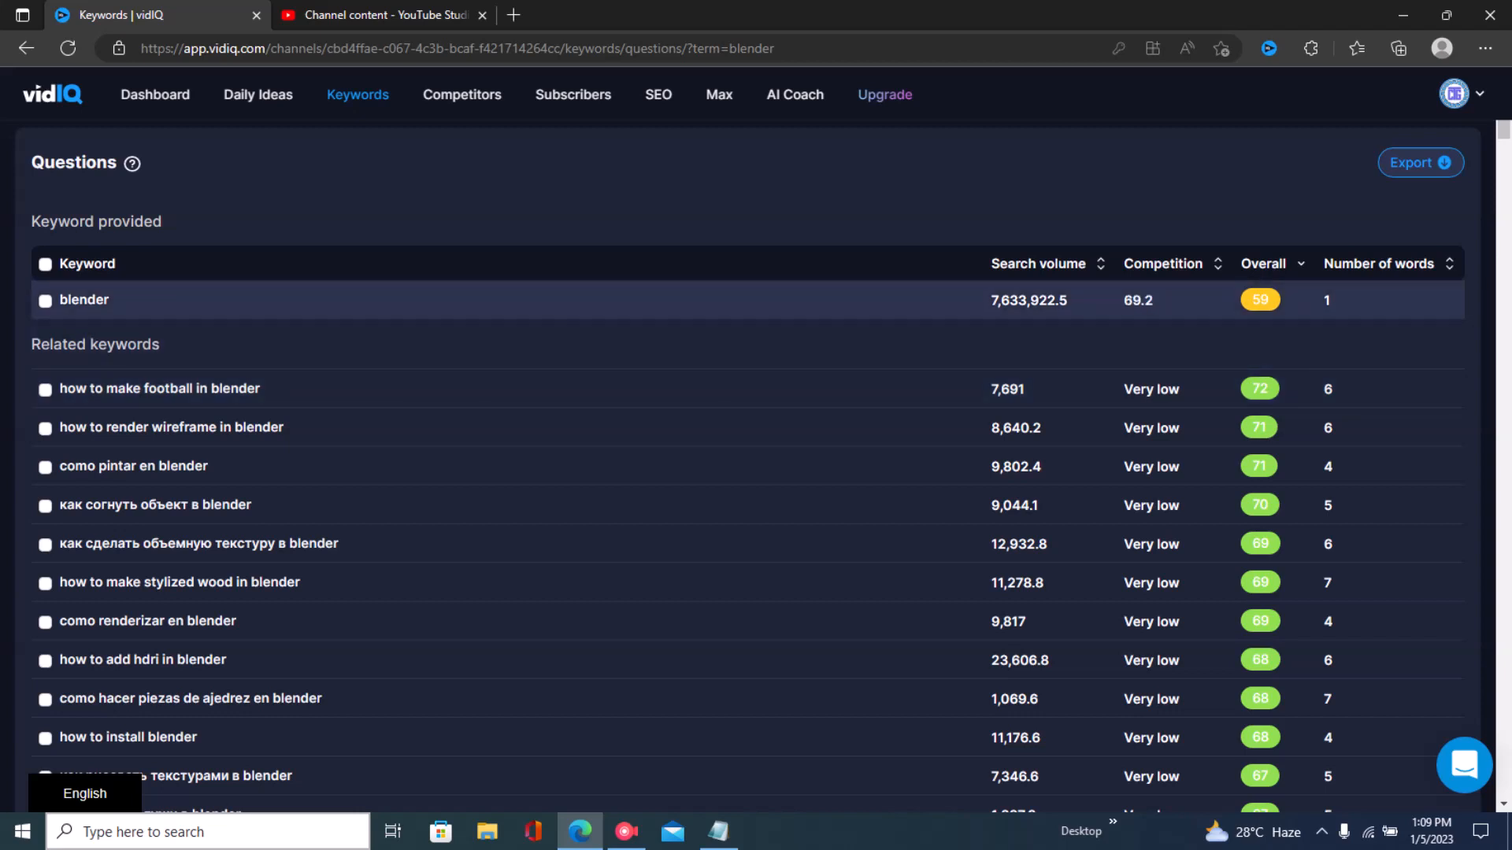
scroll(748, 465, down, 2)
scroll(748, 396, down, 1)
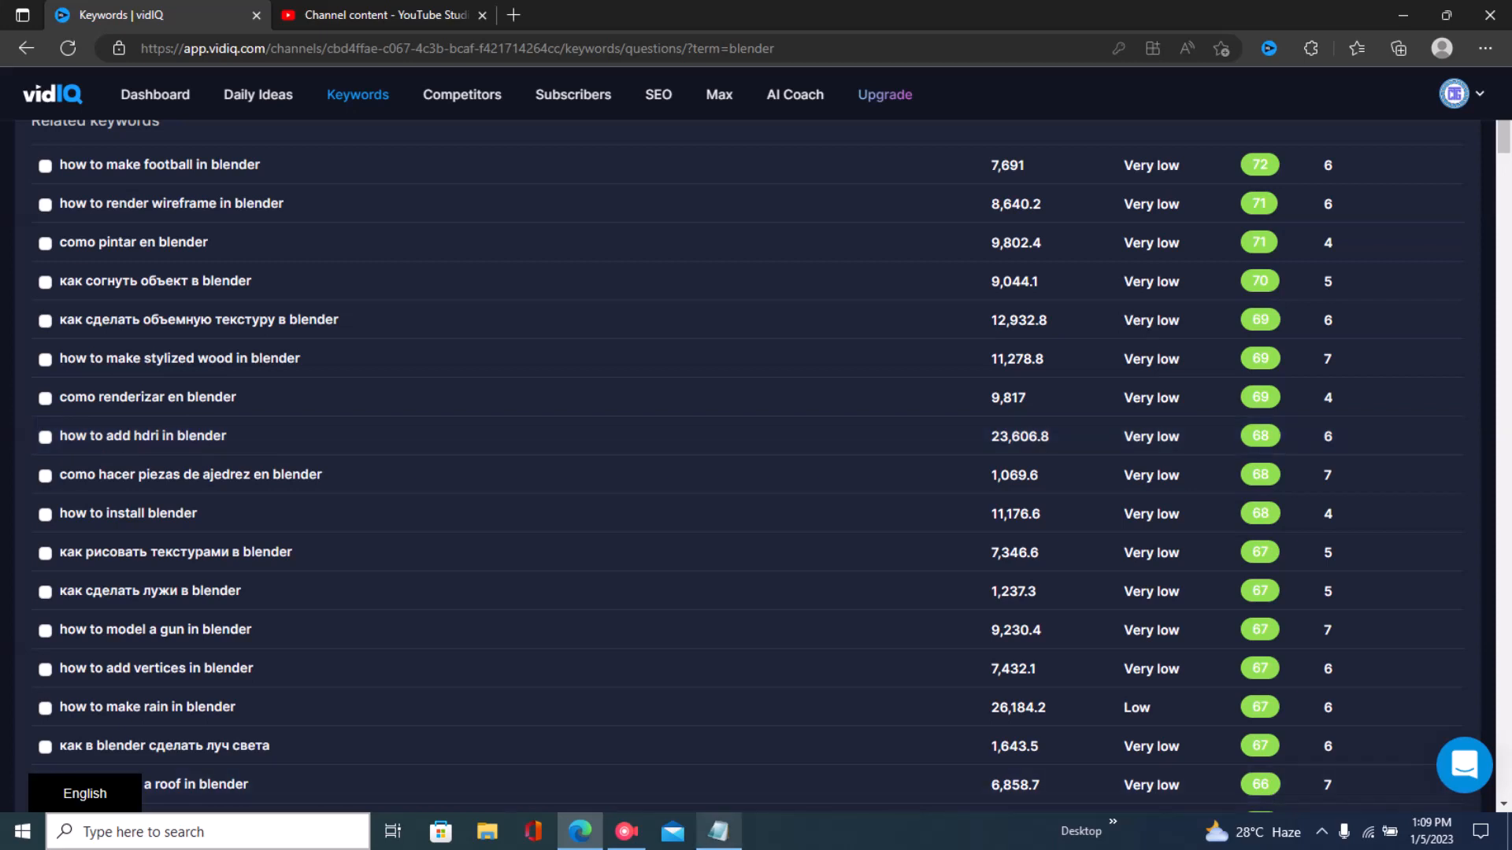
- Switch to the Notepad outline and review the points from finding keywords through search volume versus competition
click(718, 832)
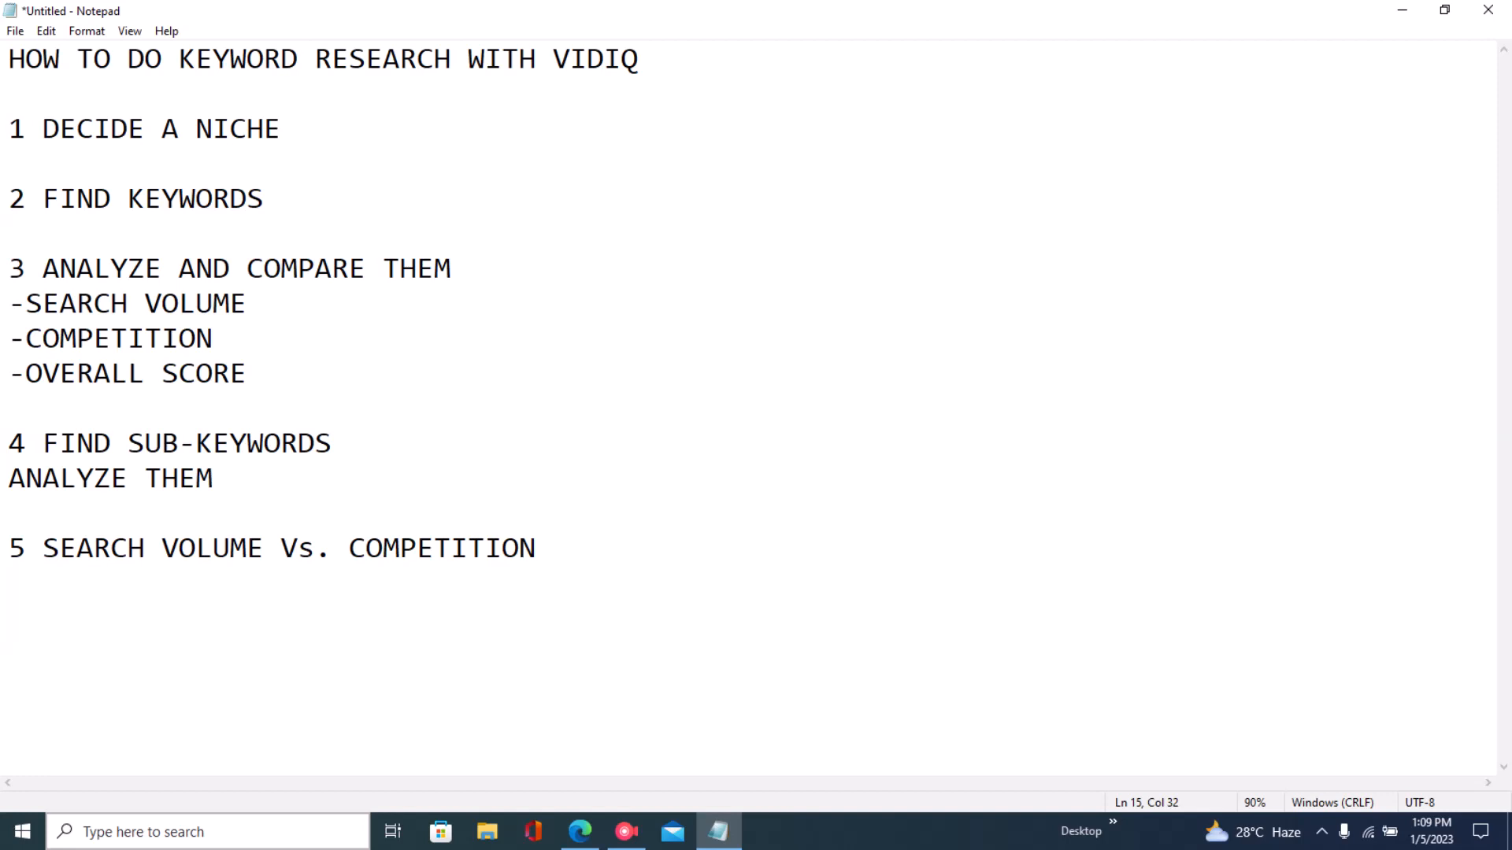
drag(43, 199, 264, 200)
click(128, 268)
drag(26, 303, 248, 303)
drag(41, 339, 215, 373)
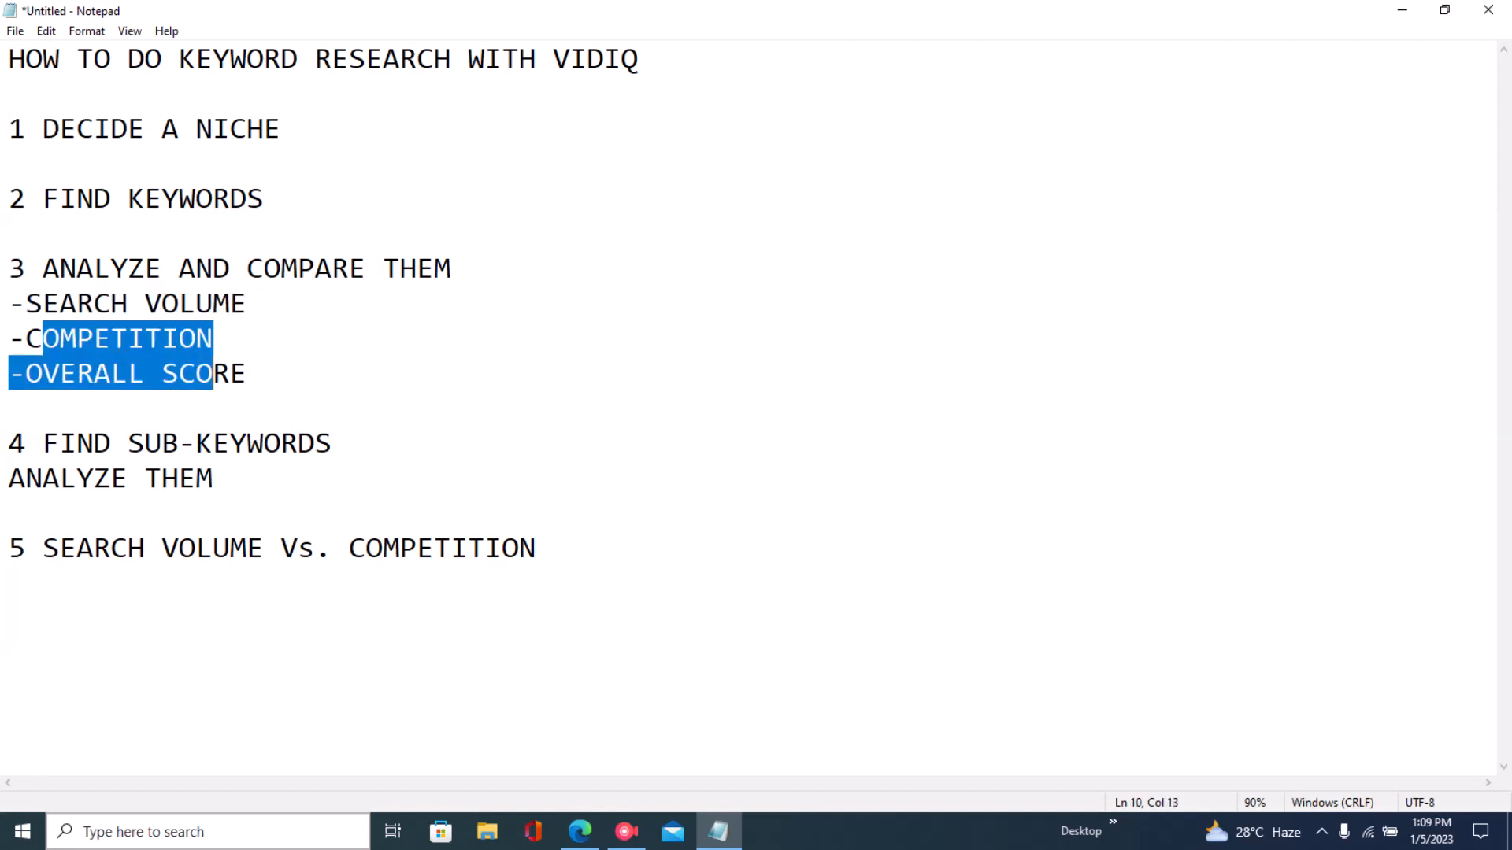
click(94, 338)
drag(26, 373, 248, 373)
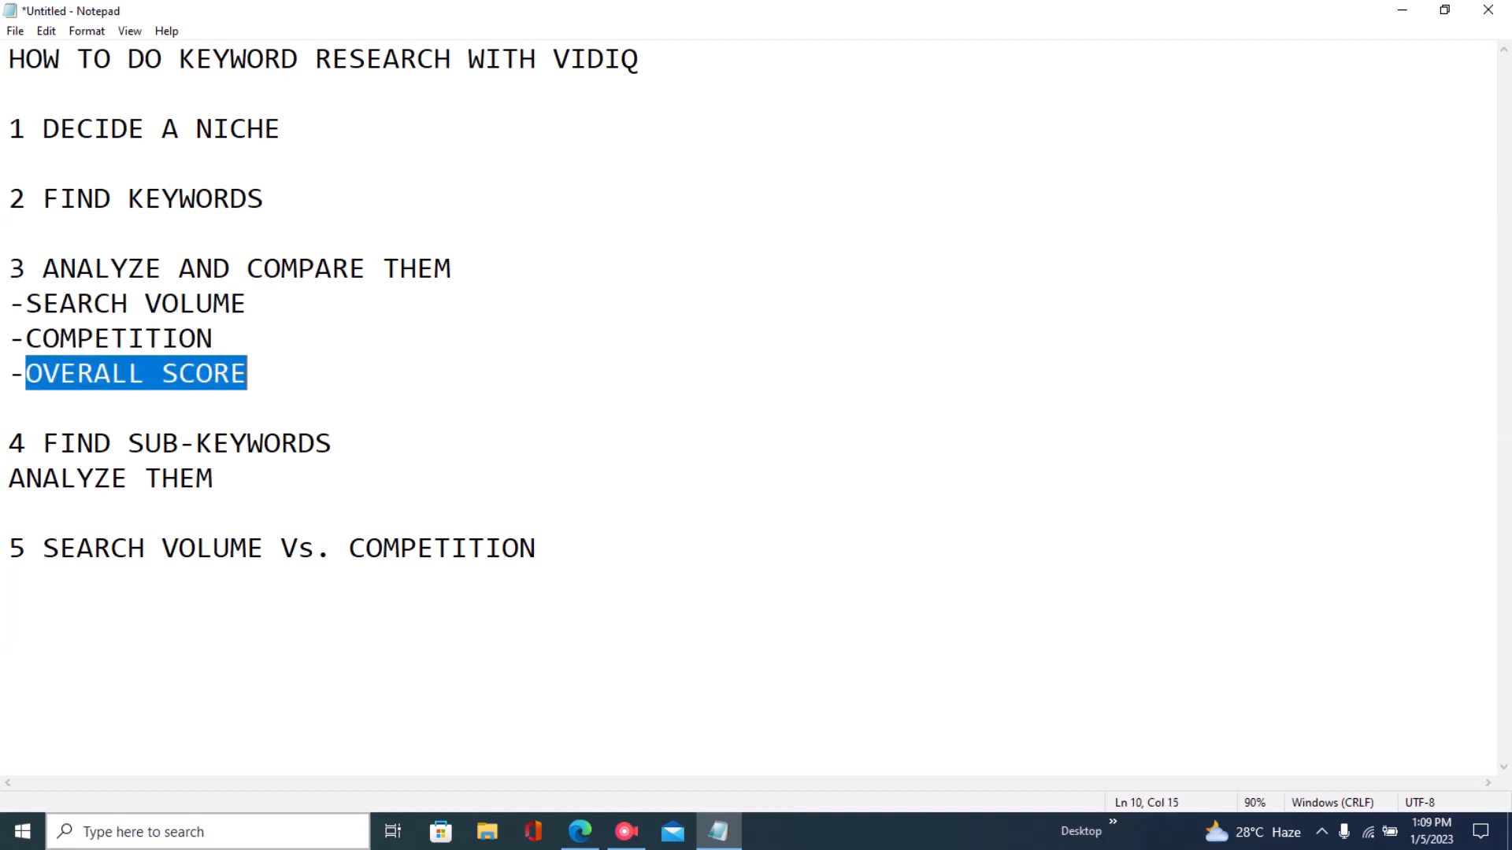
click(44, 443)
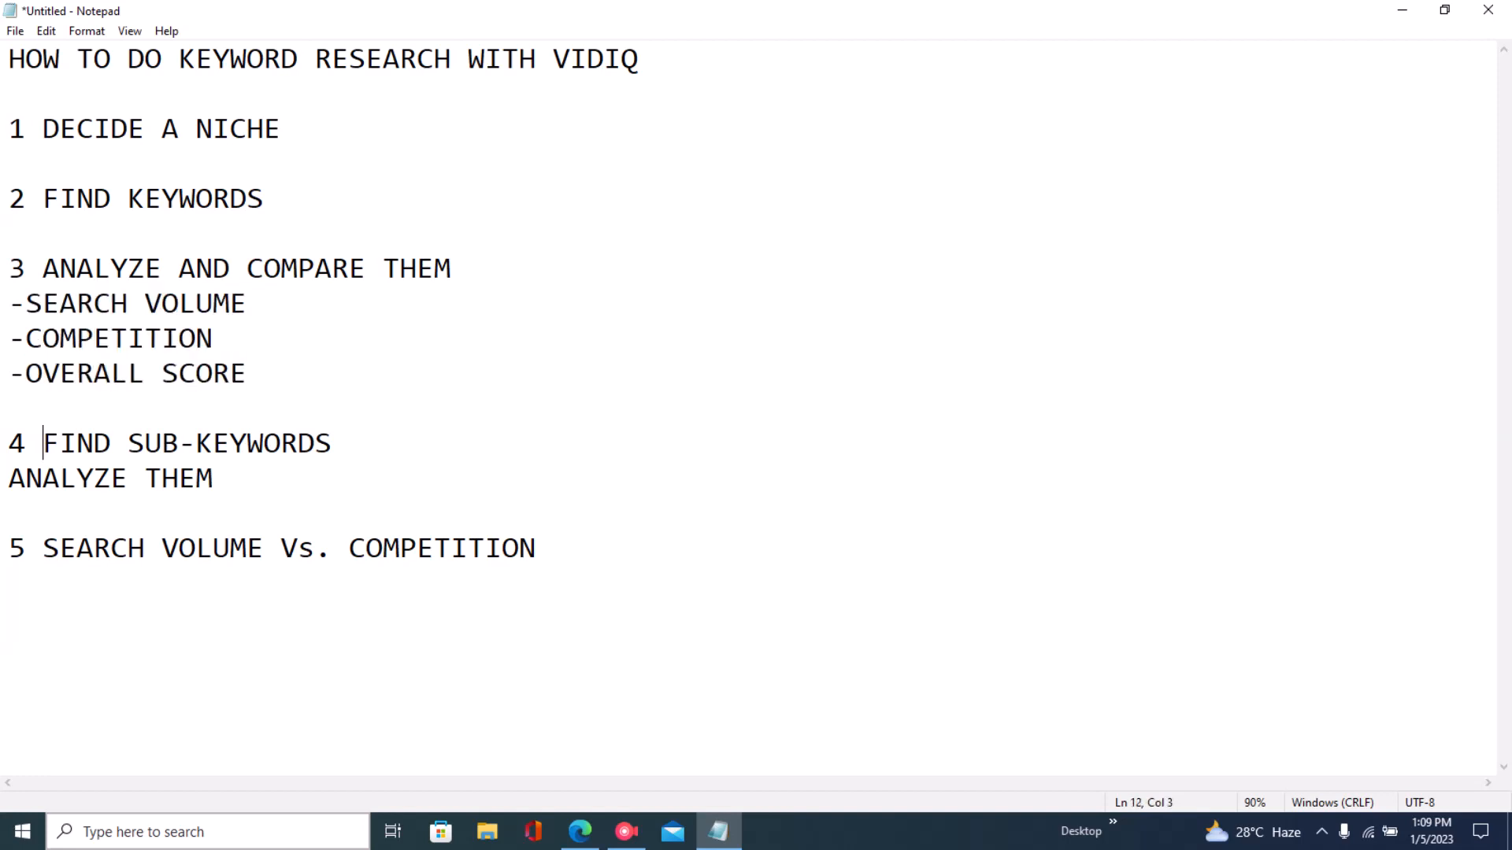
drag(43, 443, 333, 443)
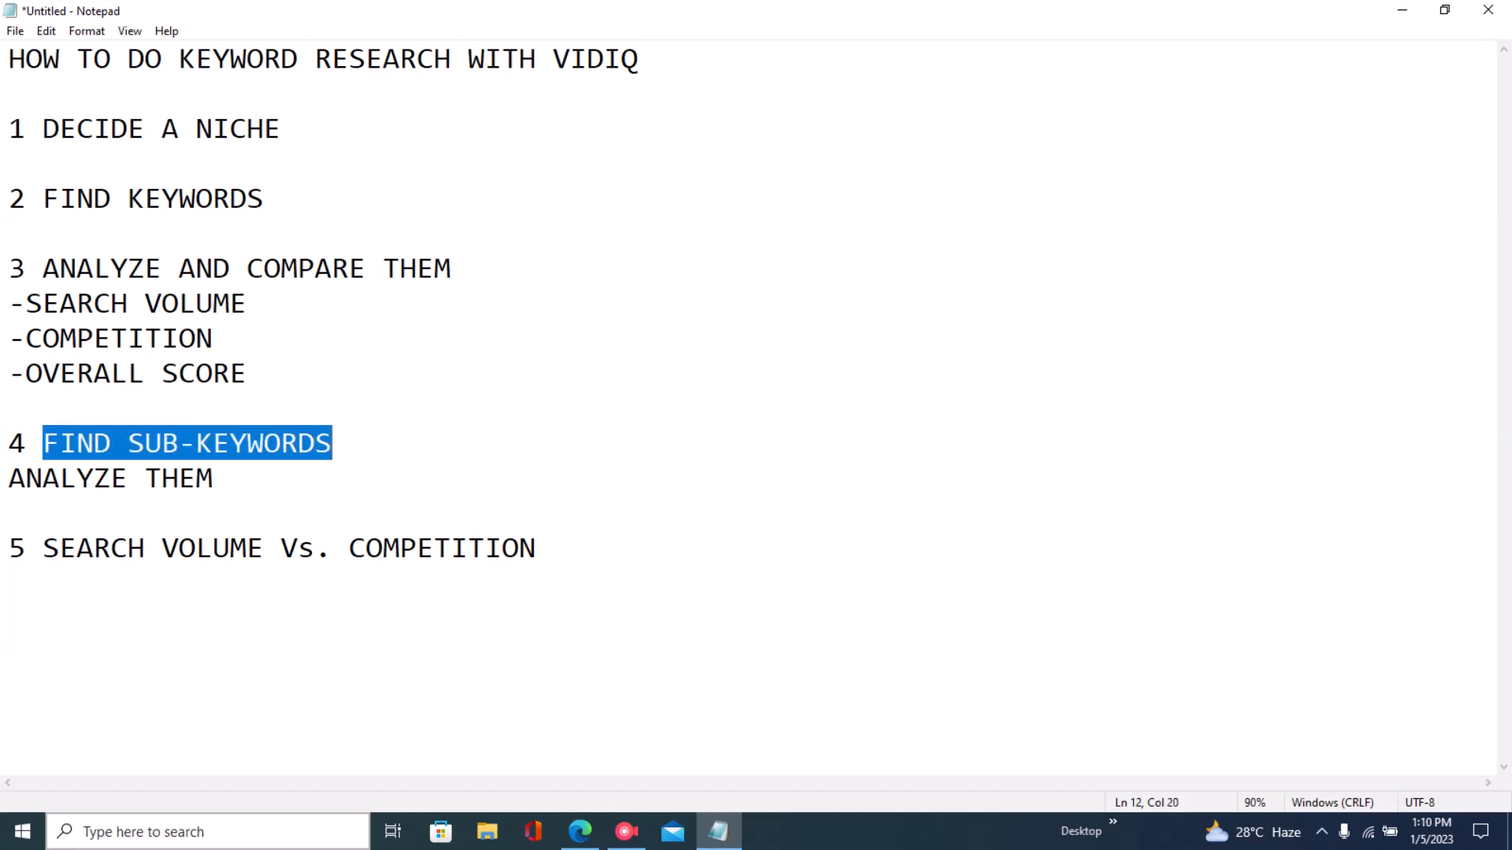
click(486, 548)
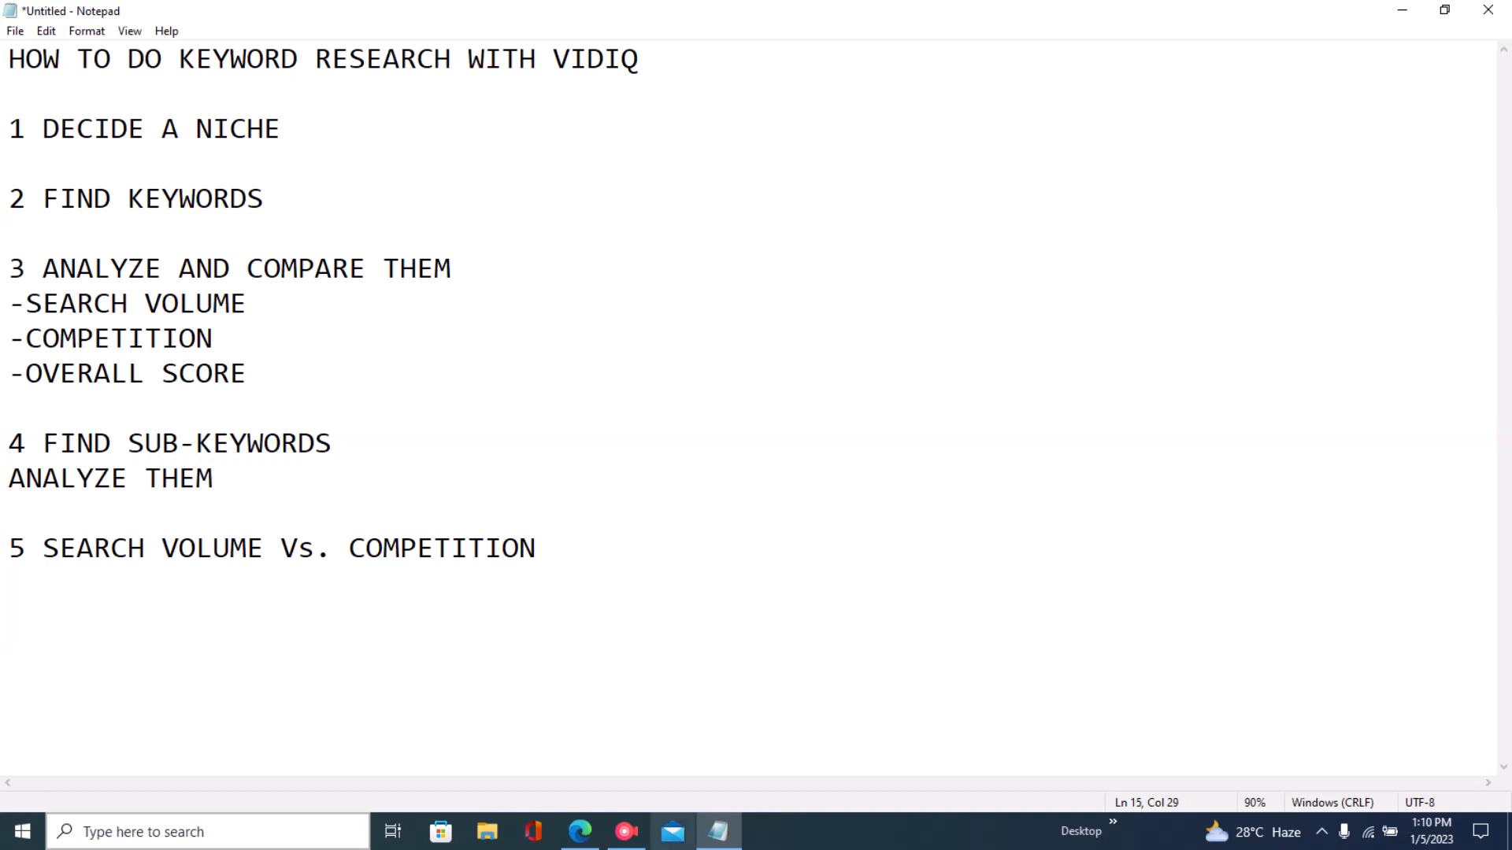
- Return to vidIQ in the browser and view blender's related keywords, followed by its question keywords
click(580, 831)
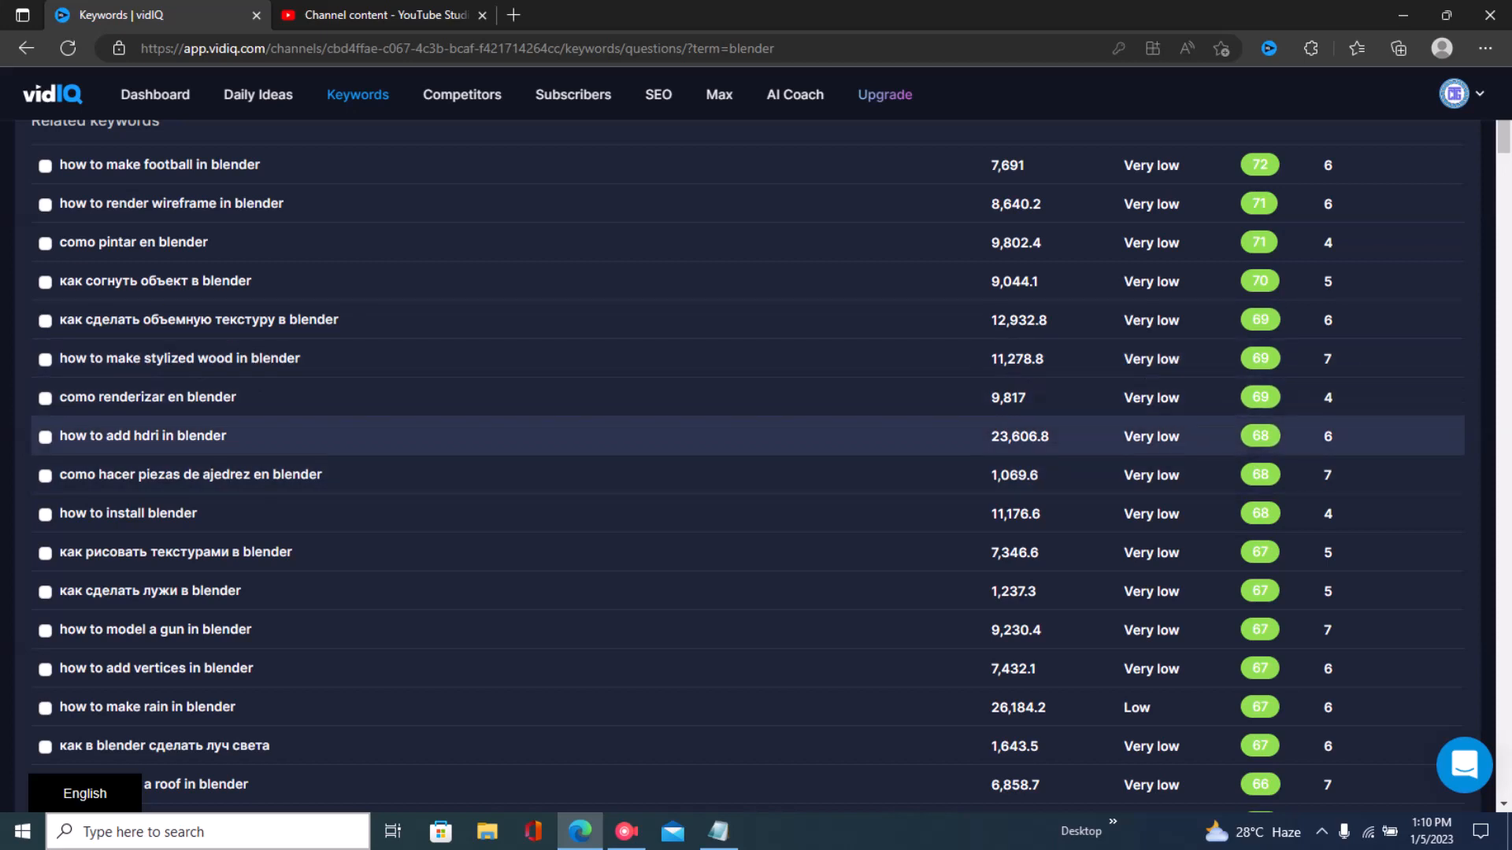
drag(1504, 138, 1503, 111)
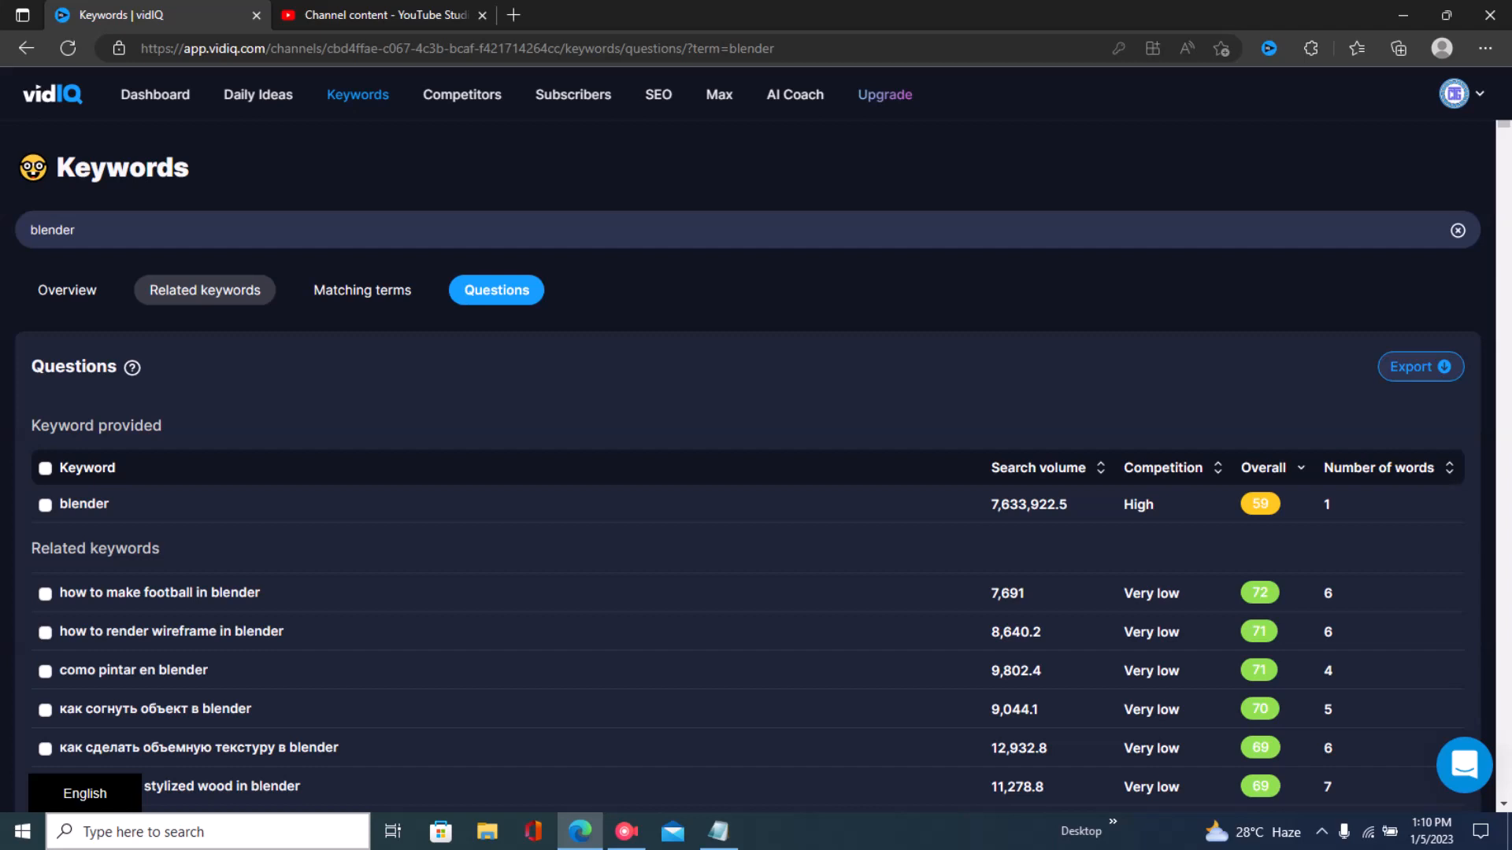
click(205, 289)
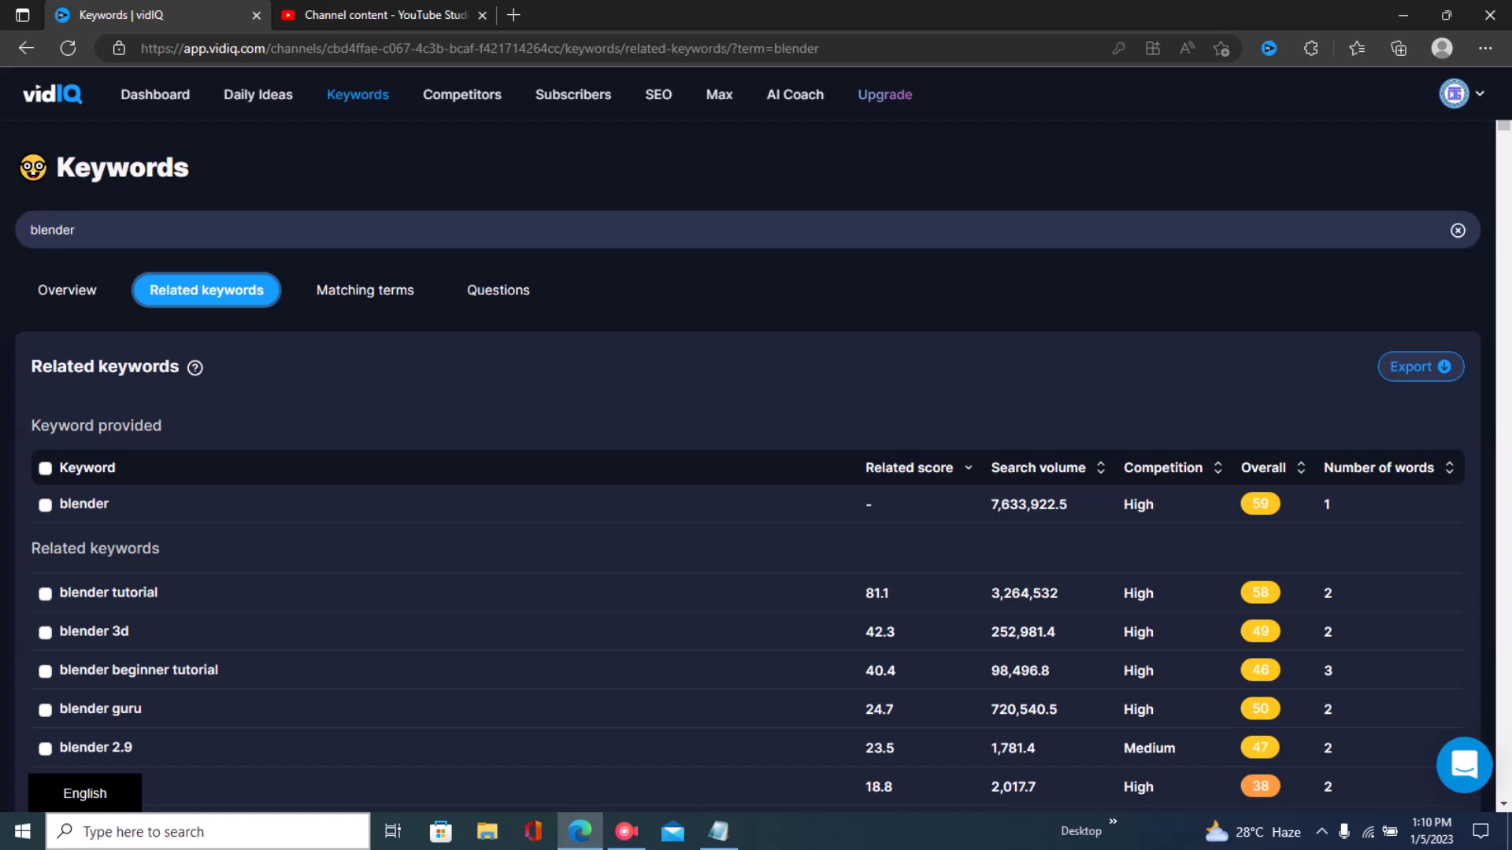
click(498, 291)
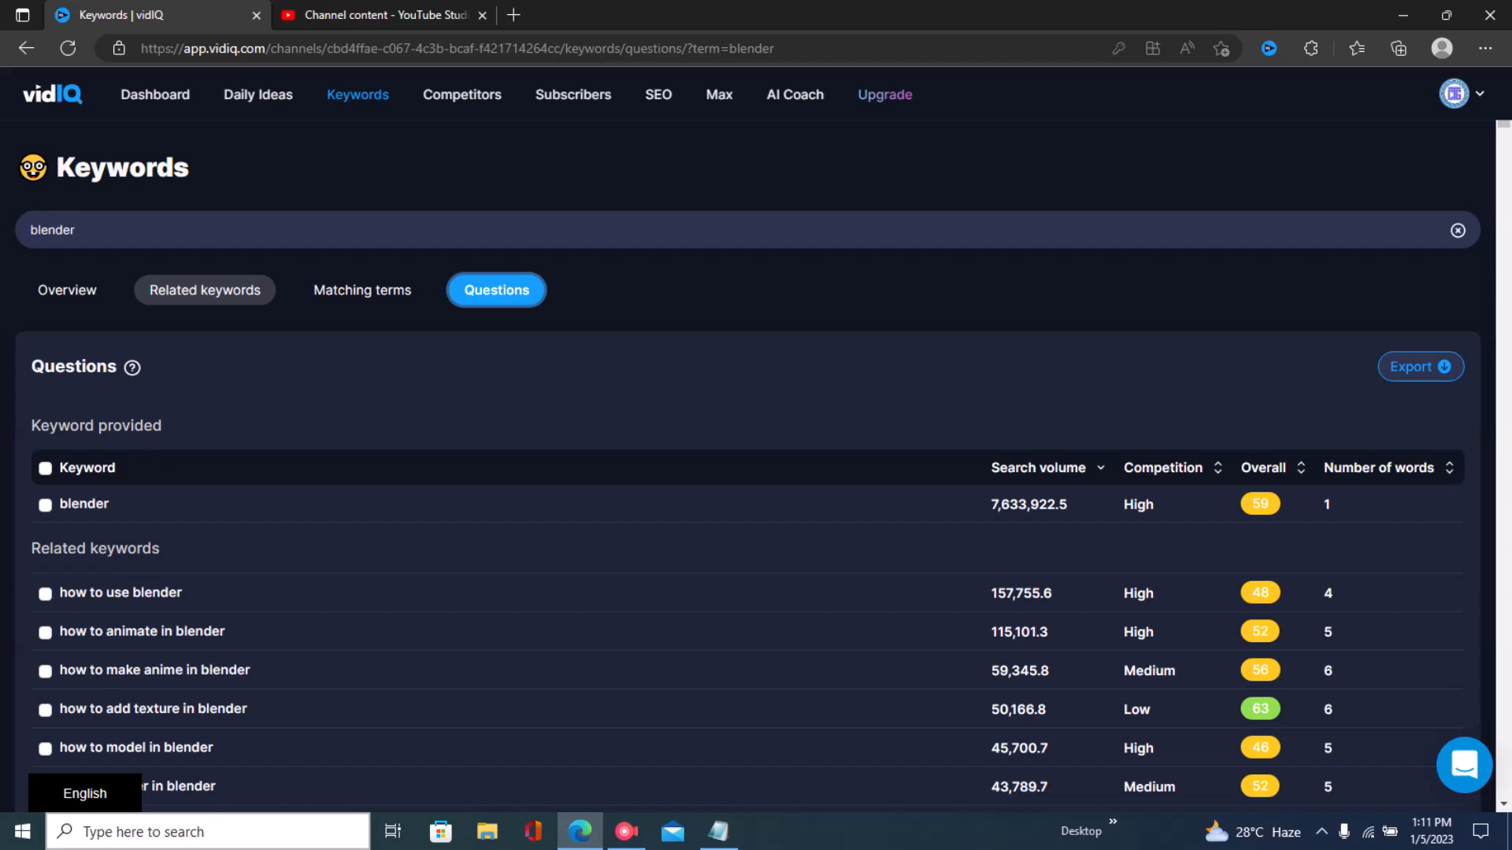
- Reopen blender's related keywords and examine their related scores, search volume, competition and overall scores
click(205, 291)
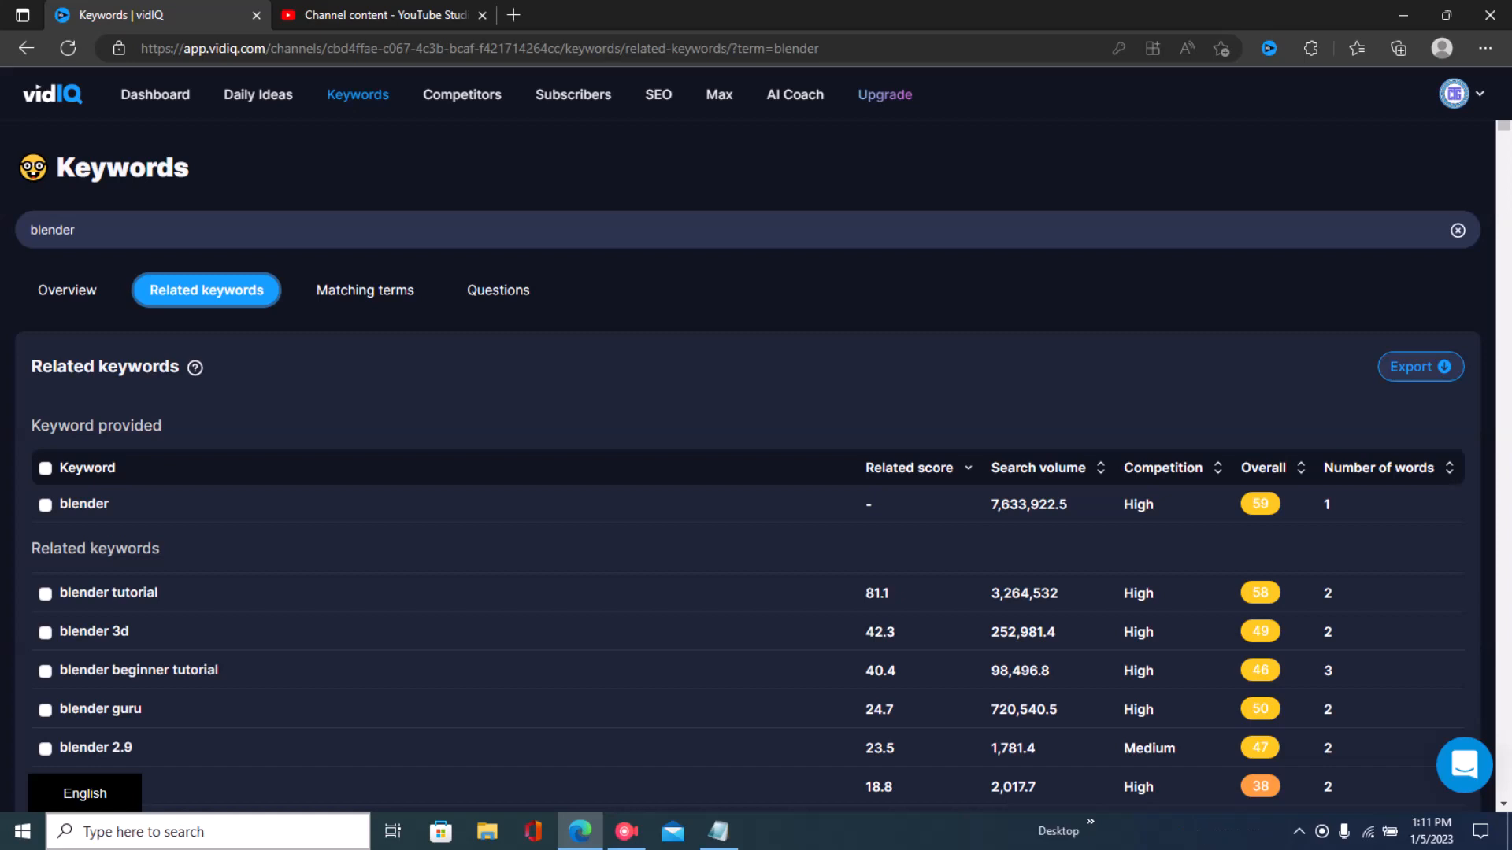
scroll(1141, 504, down, 6)
scroll(756, 268, down, 1)
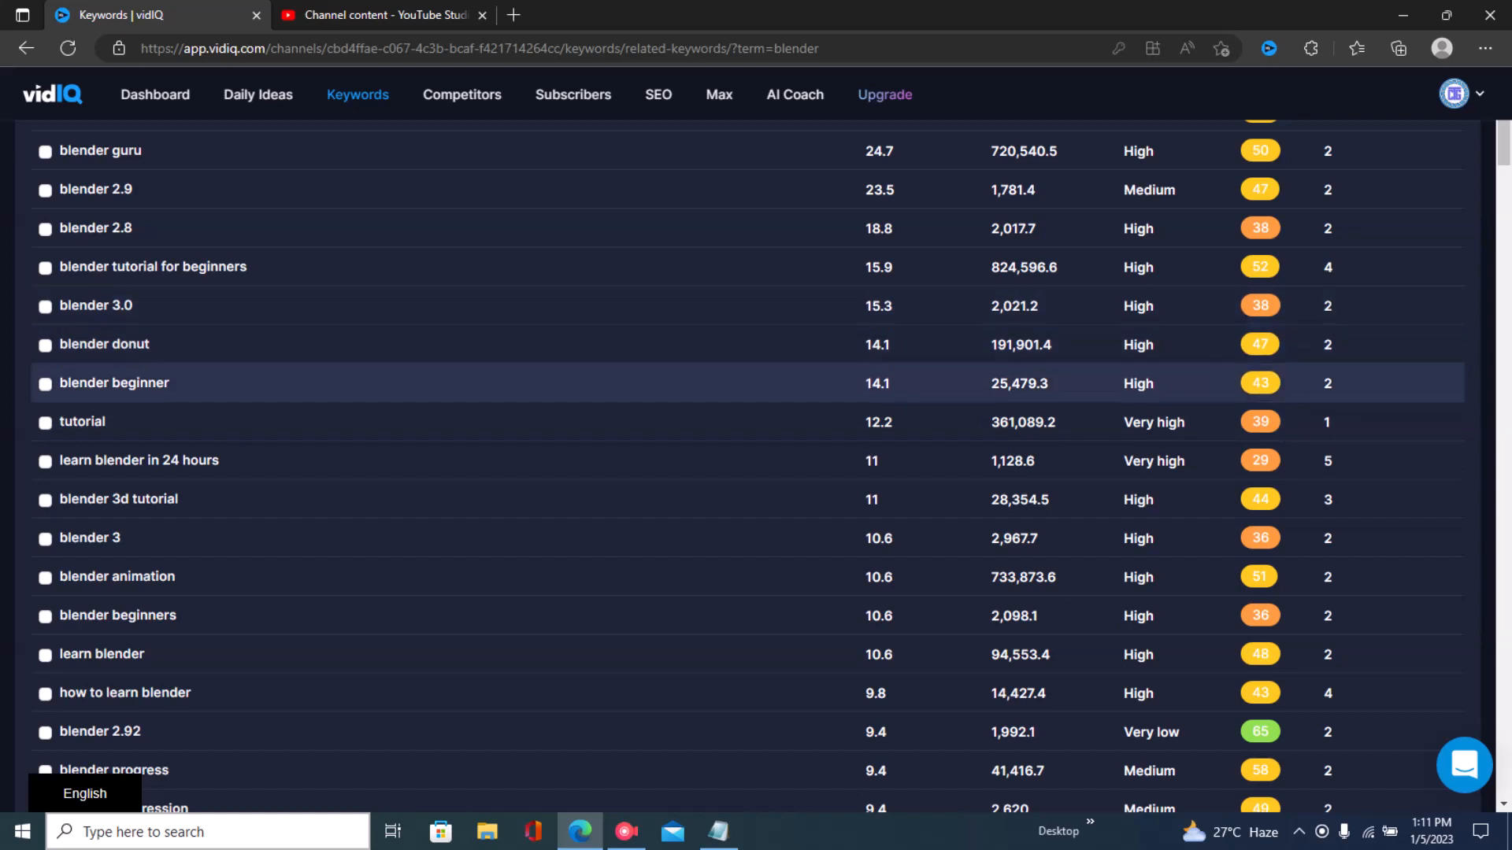
scroll(756, 150, up, 7)
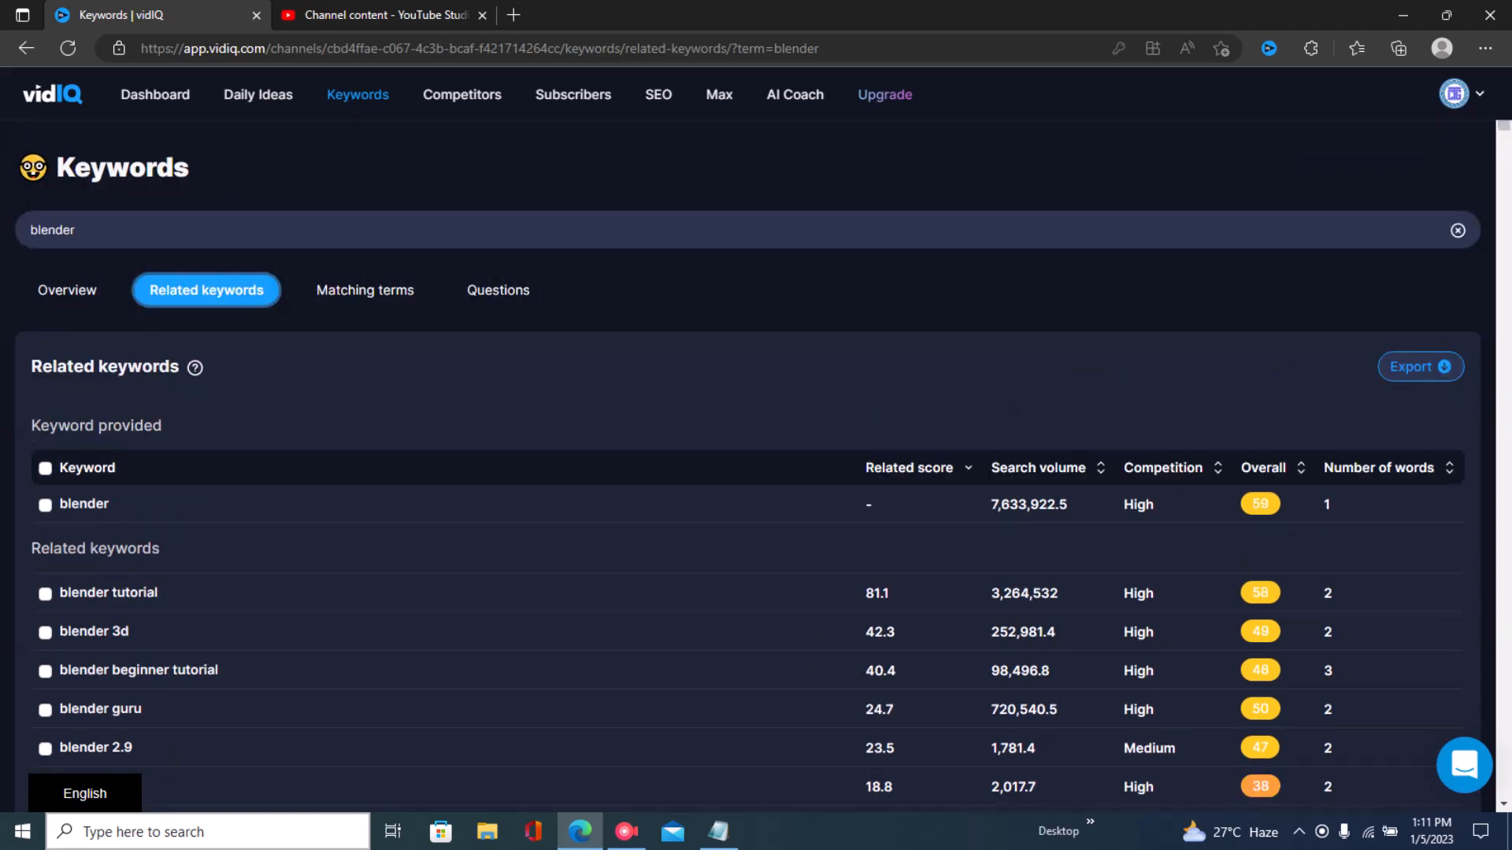
- Sort blender's related keywords by overall score from highest to lowest and examine the search volume and competition of the best-rated ones
click(1299, 468)
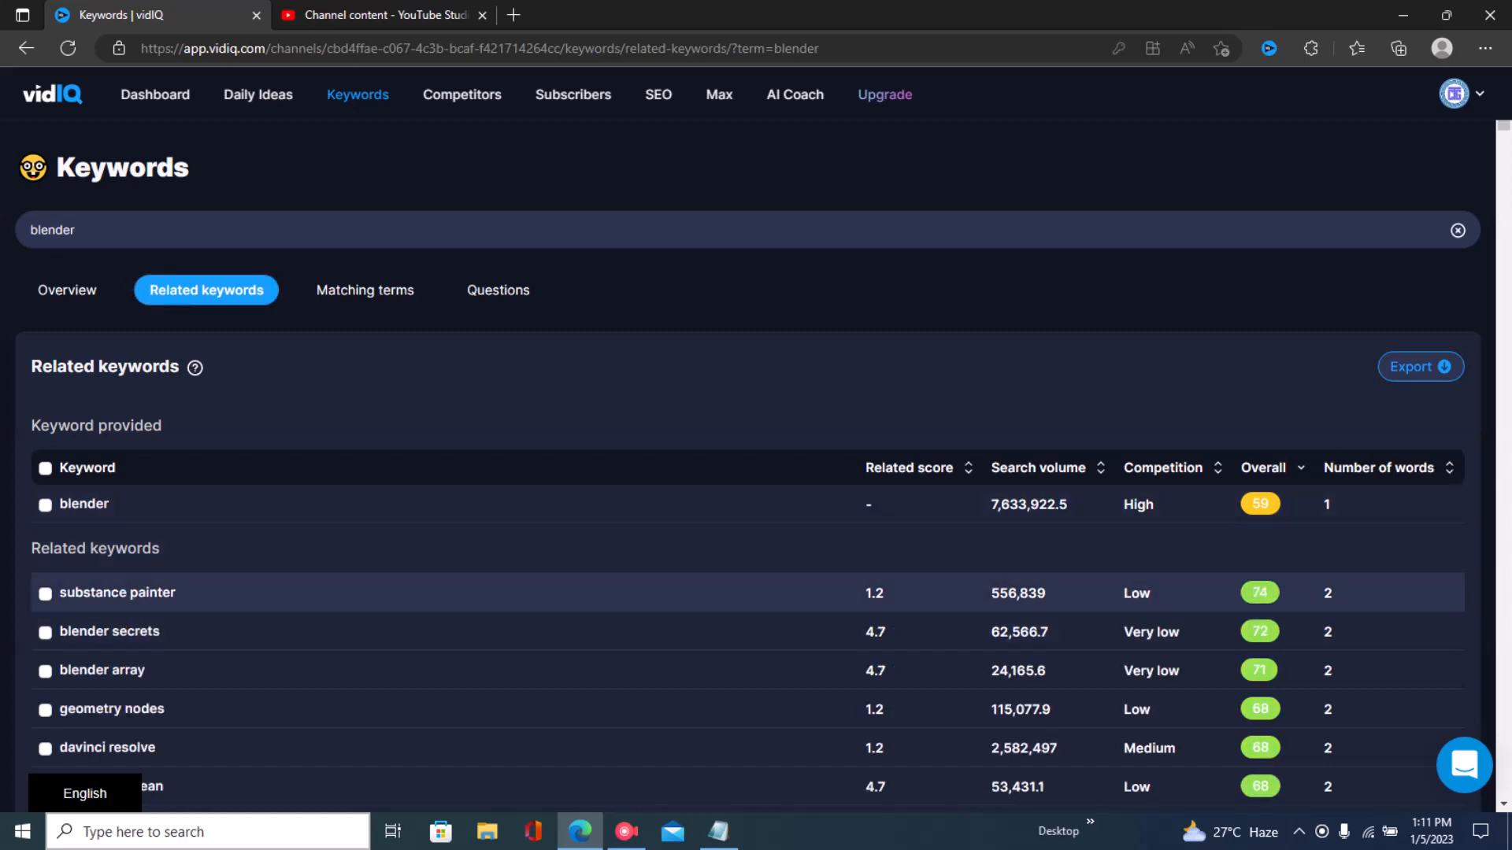
scroll(748, 596, down, 2)
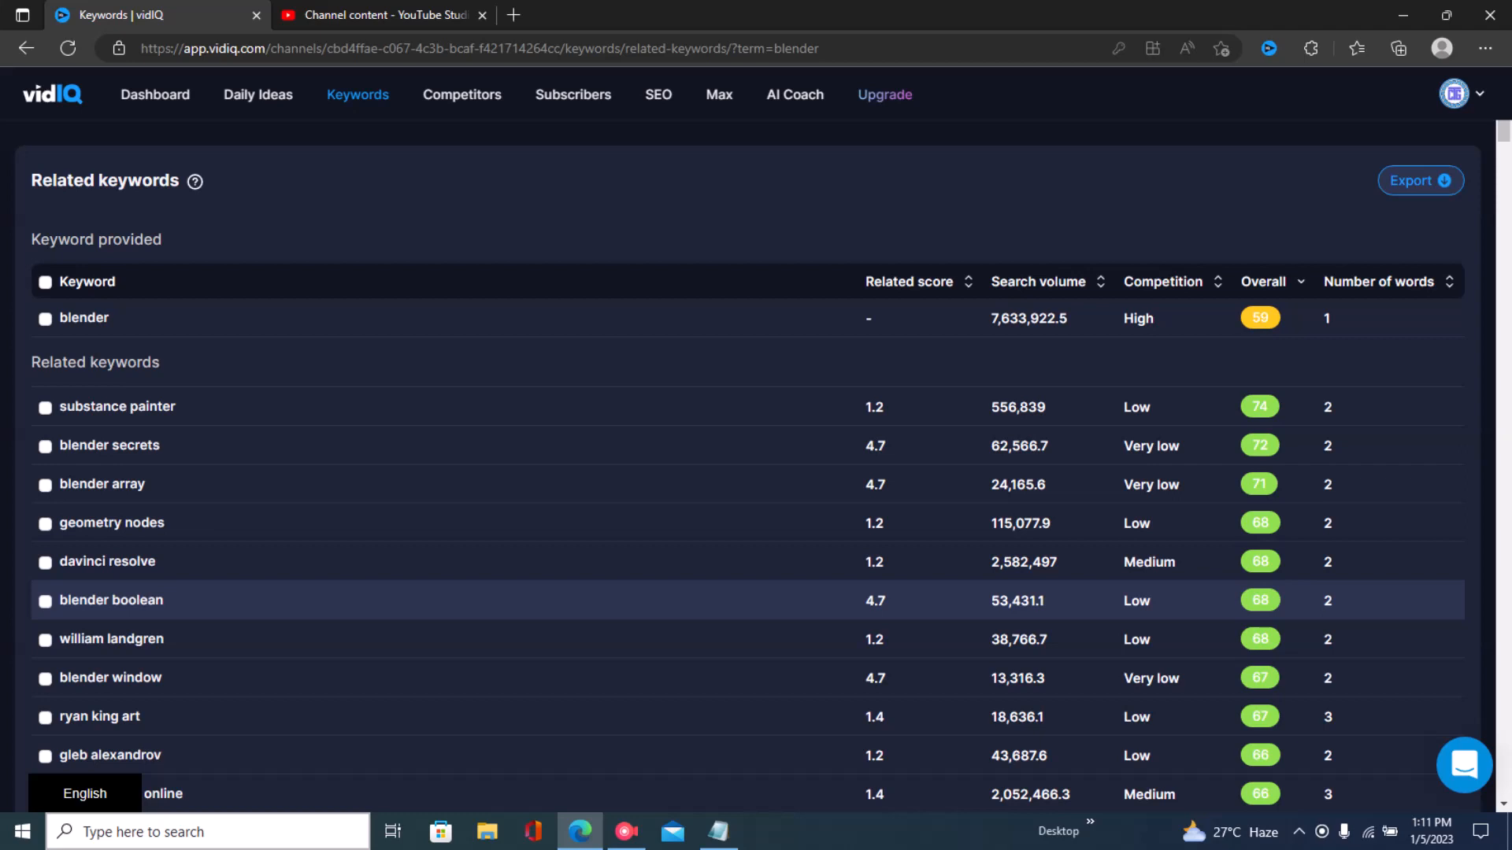
scroll(748, 504, down, 4)
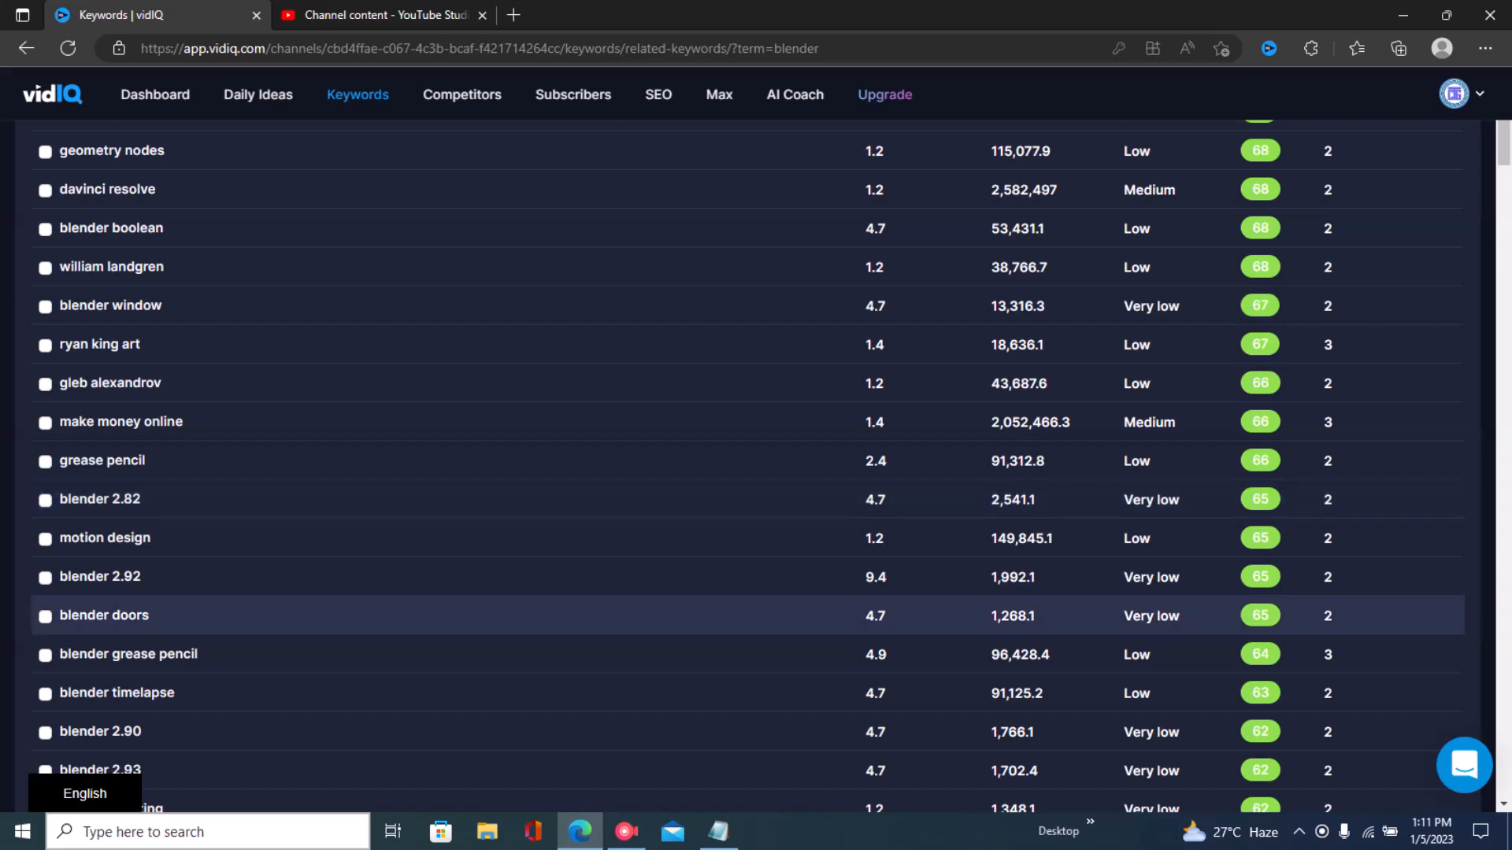
scroll(748, 618, down, 2)
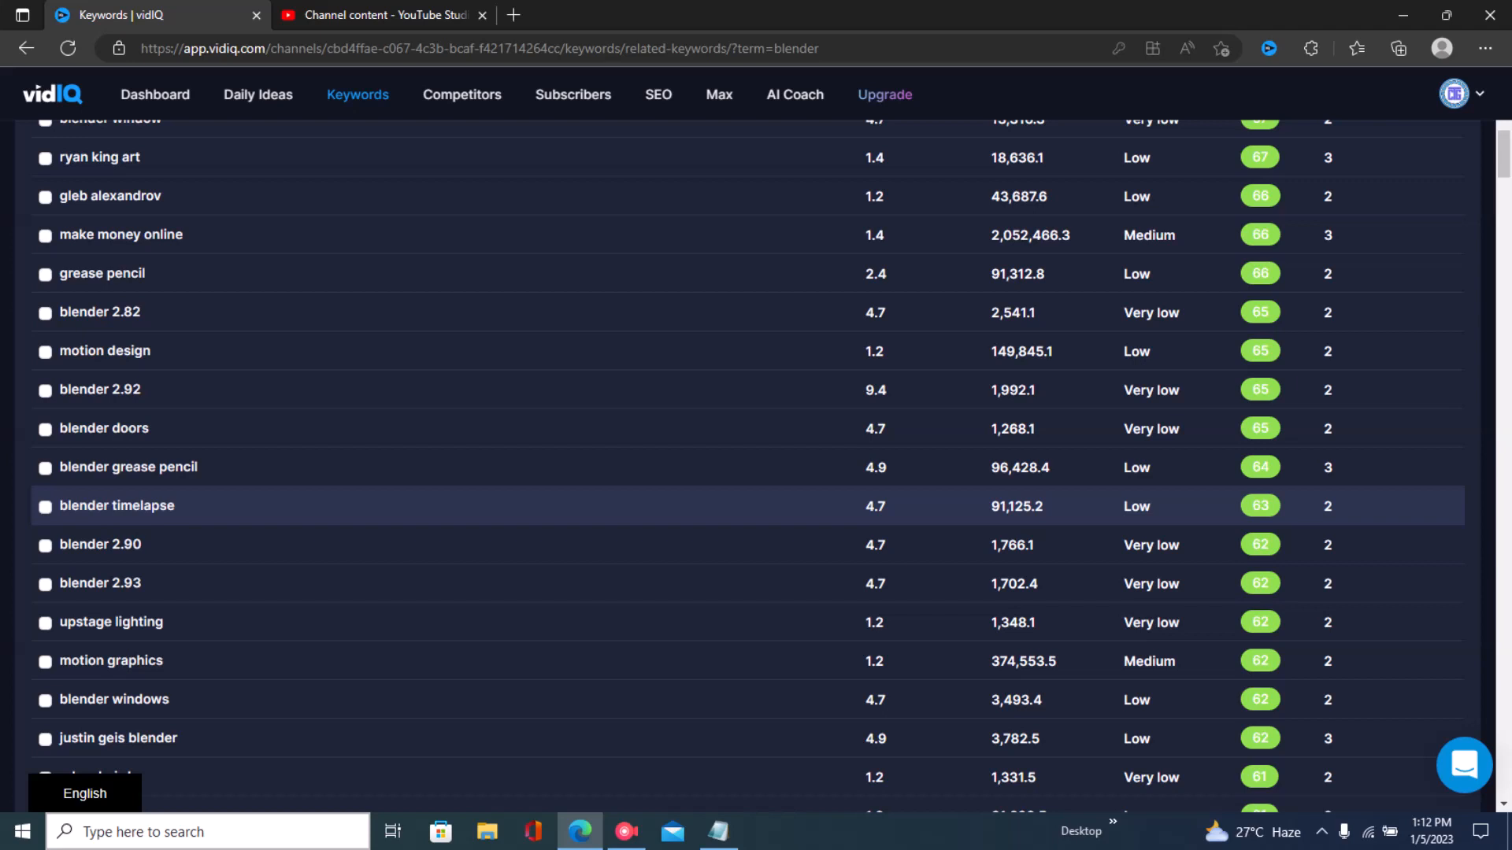
scroll(748, 472, up, 7)
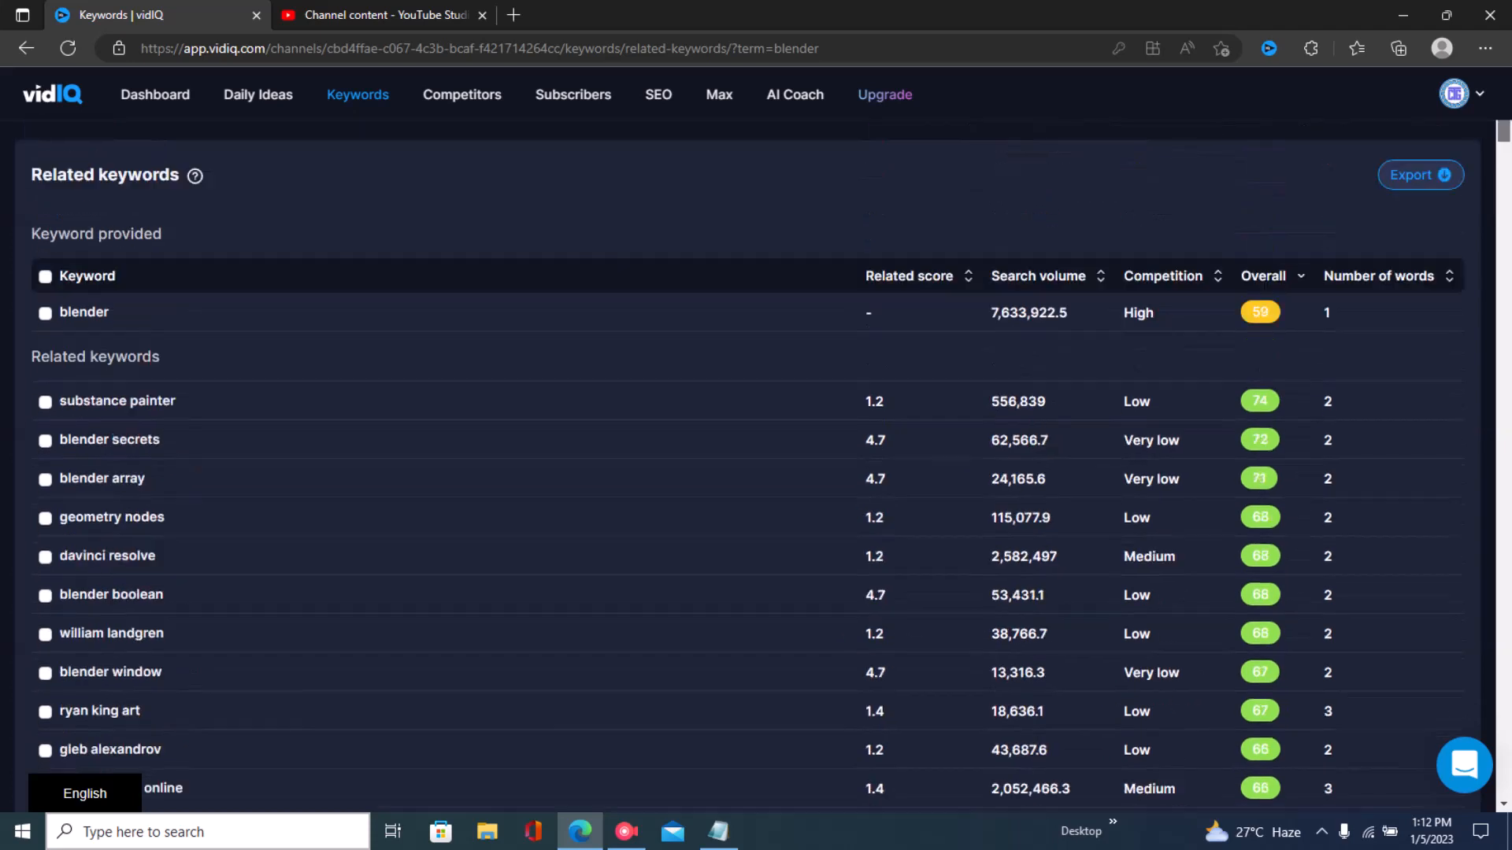
scroll(748, 473, up, 1)
- Switch back to the Notepad outline and recap deciding a niche, finding keywords, analyzing them, and search volume versus competition
key(alt+Tab)
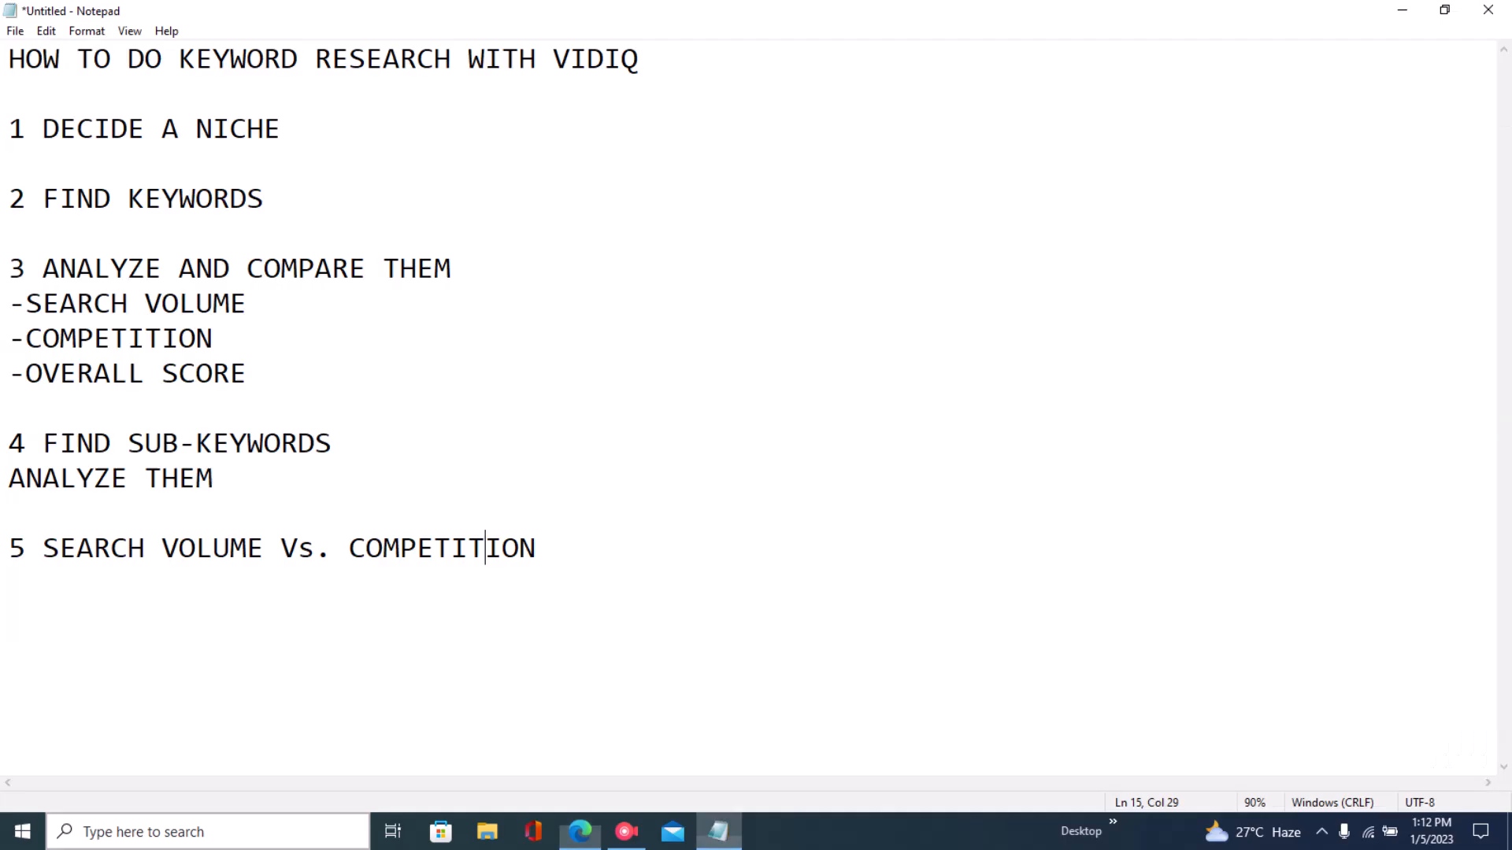
drag(60, 128, 281, 129)
drag(23, 198, 265, 198)
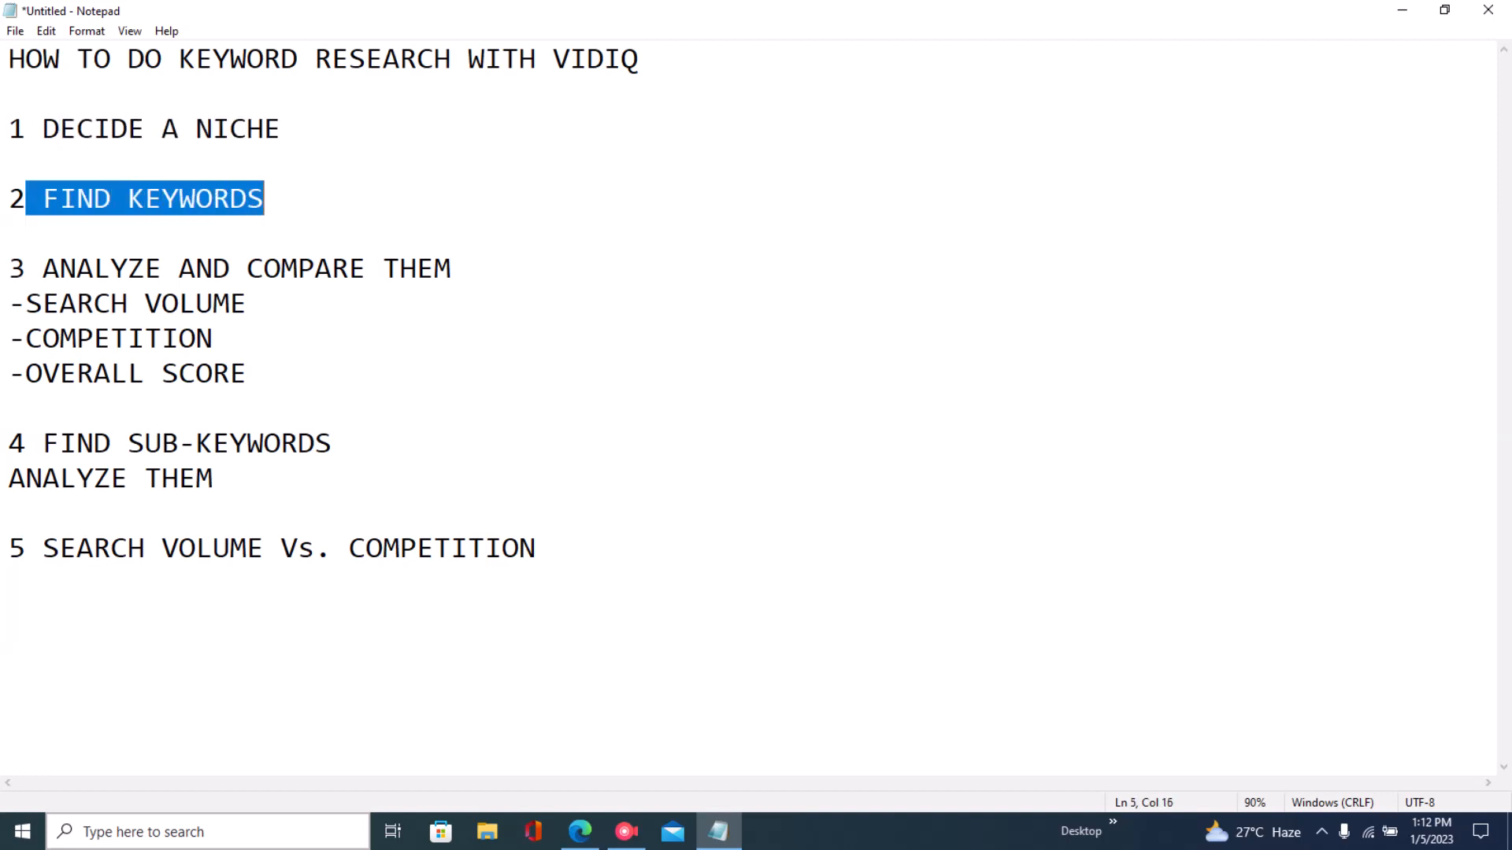
click(264, 198)
drag(42, 268, 248, 304)
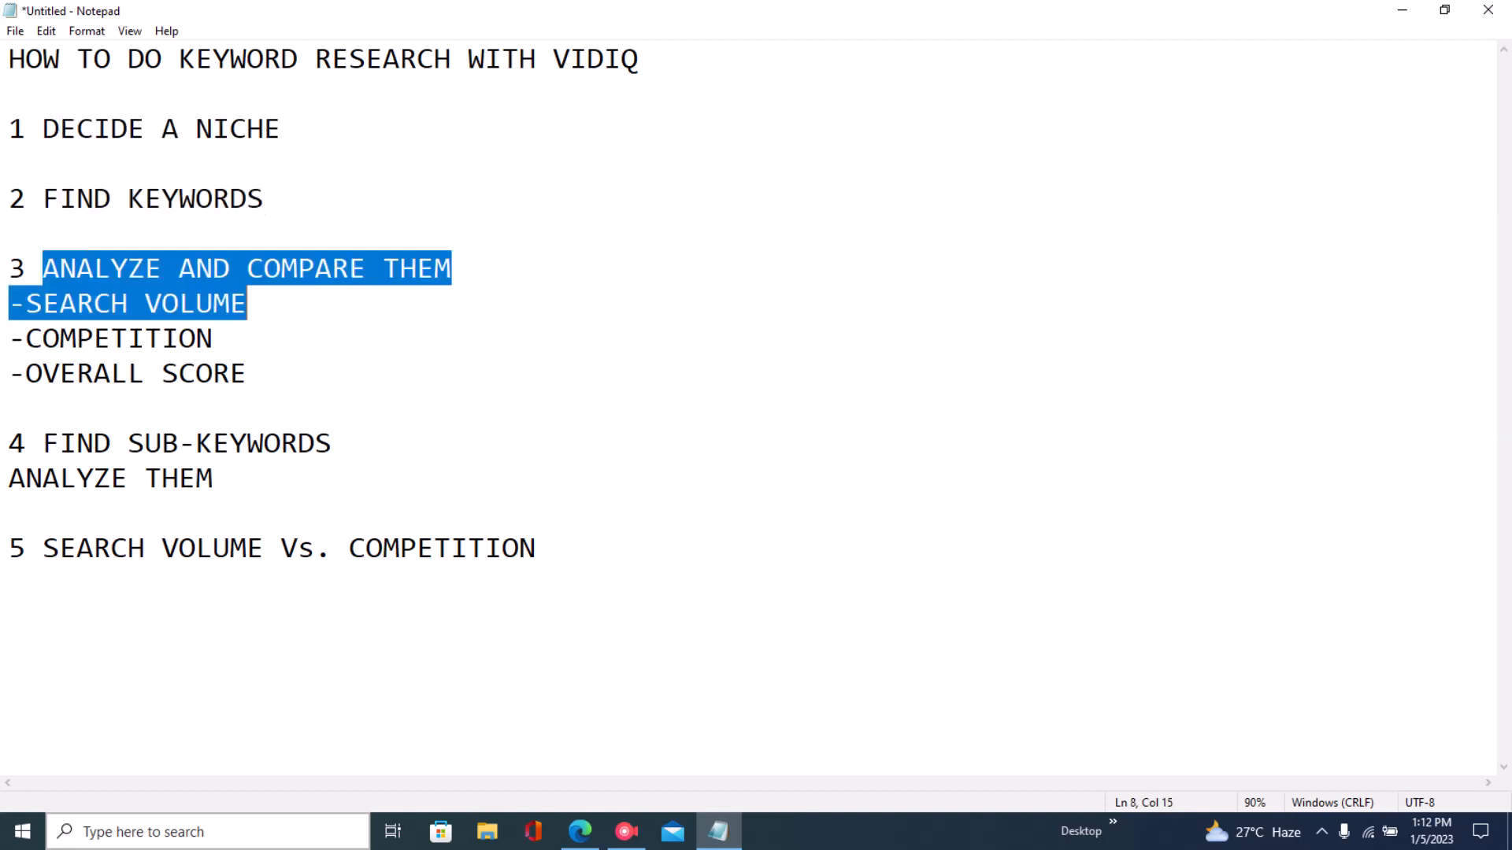
drag(76, 548, 537, 548)
click(212, 338)
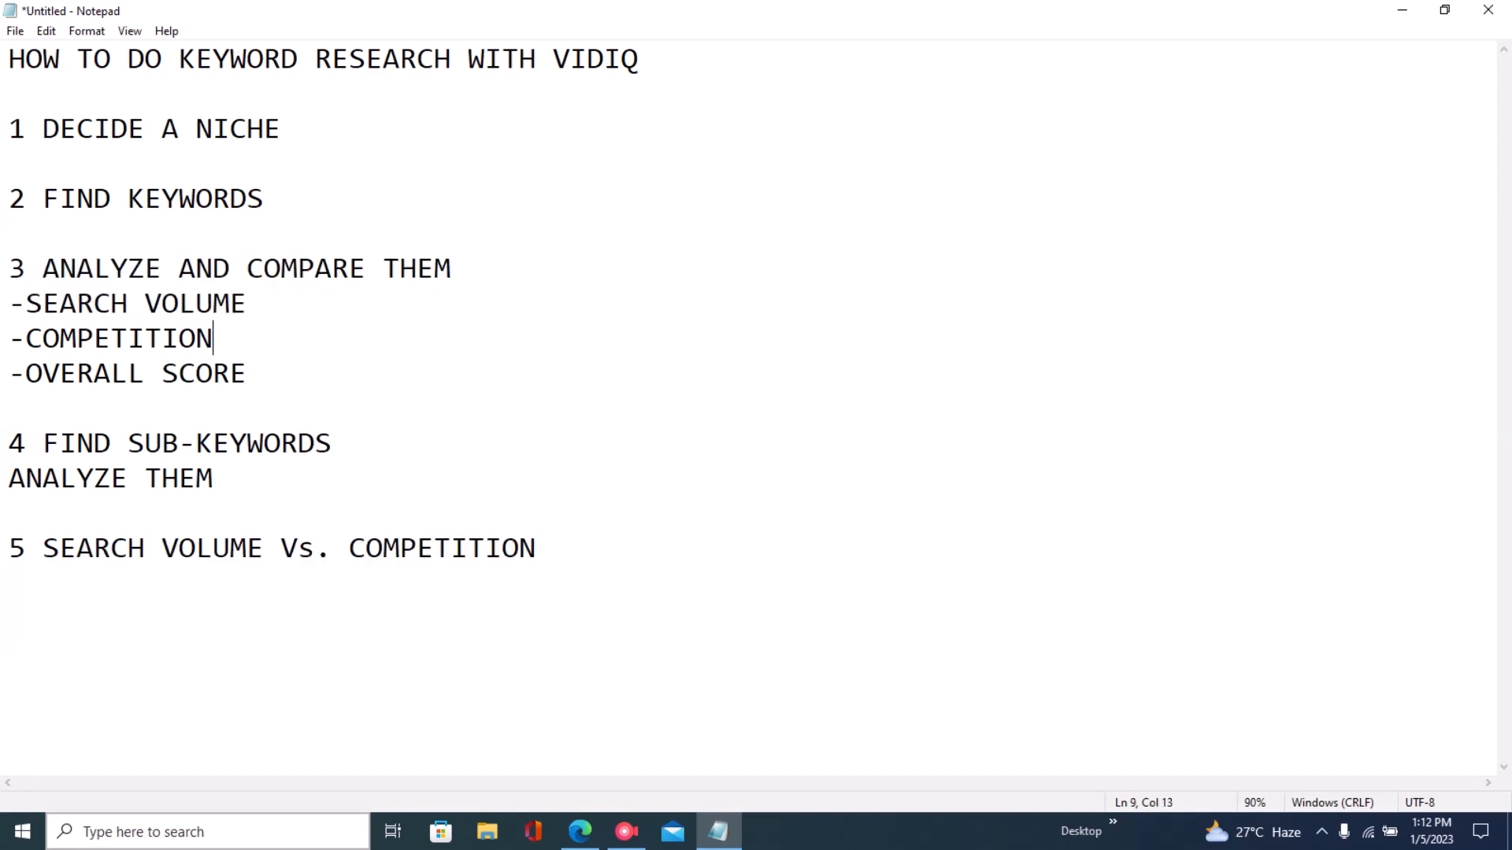
- Return to vidIQ in the browser, open the matching terms for blender and examine their search volume, competition and overall scores
click(579, 832)
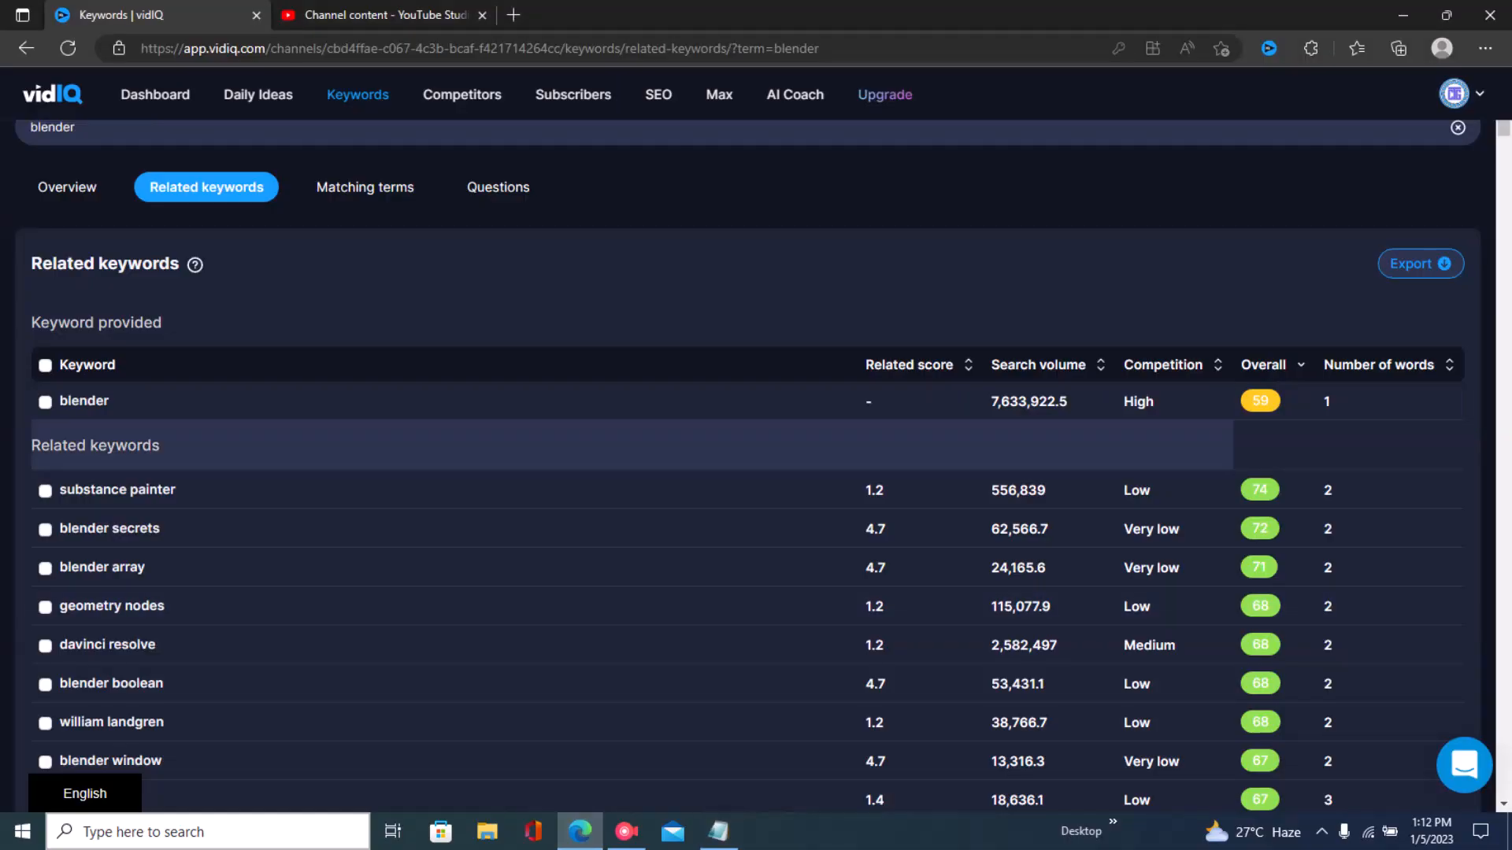
click(365, 187)
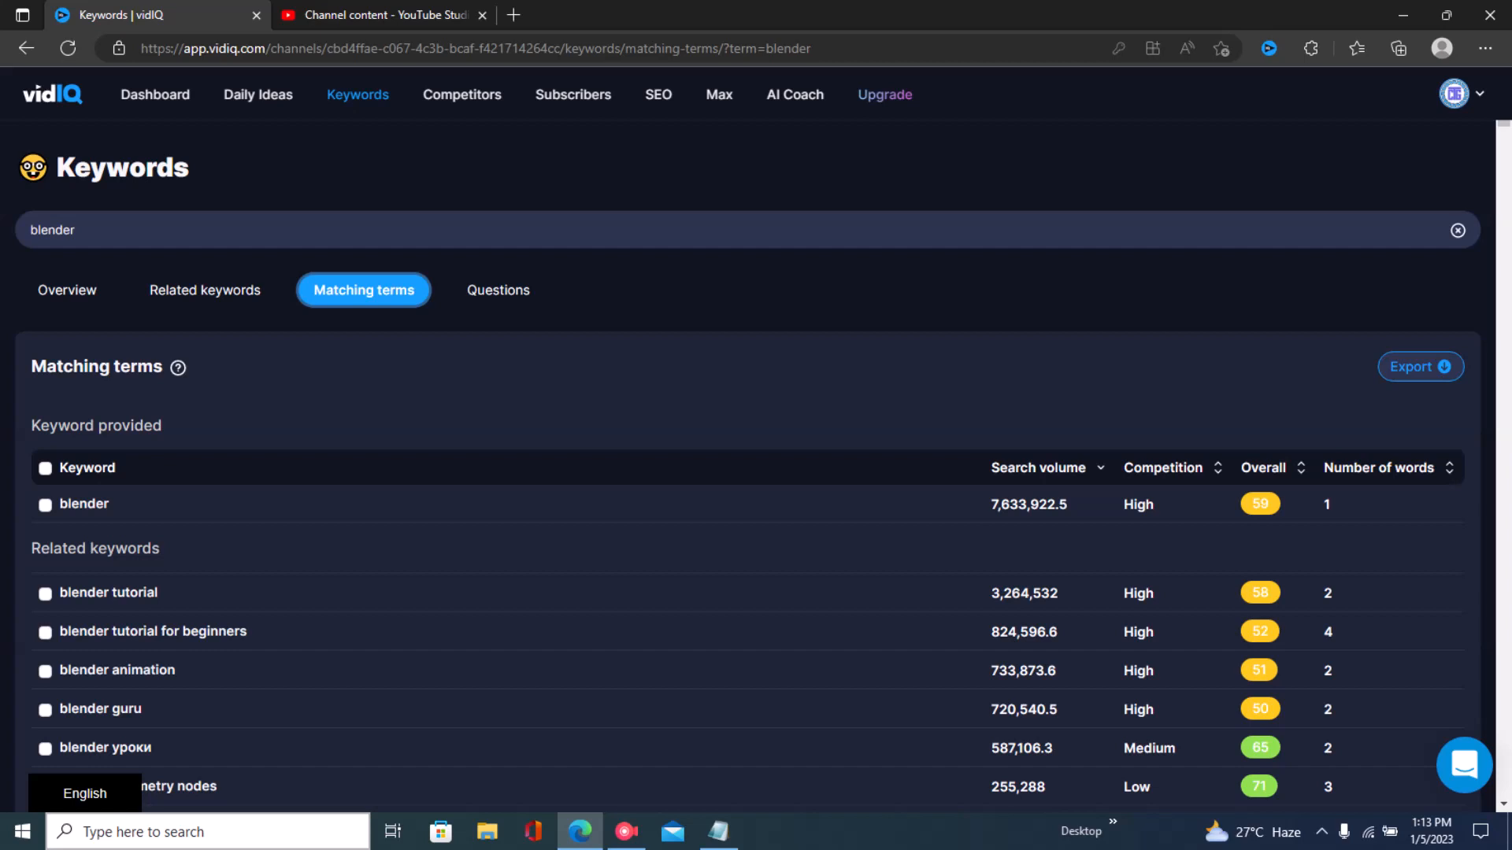
scroll(756, 472, down, 2)
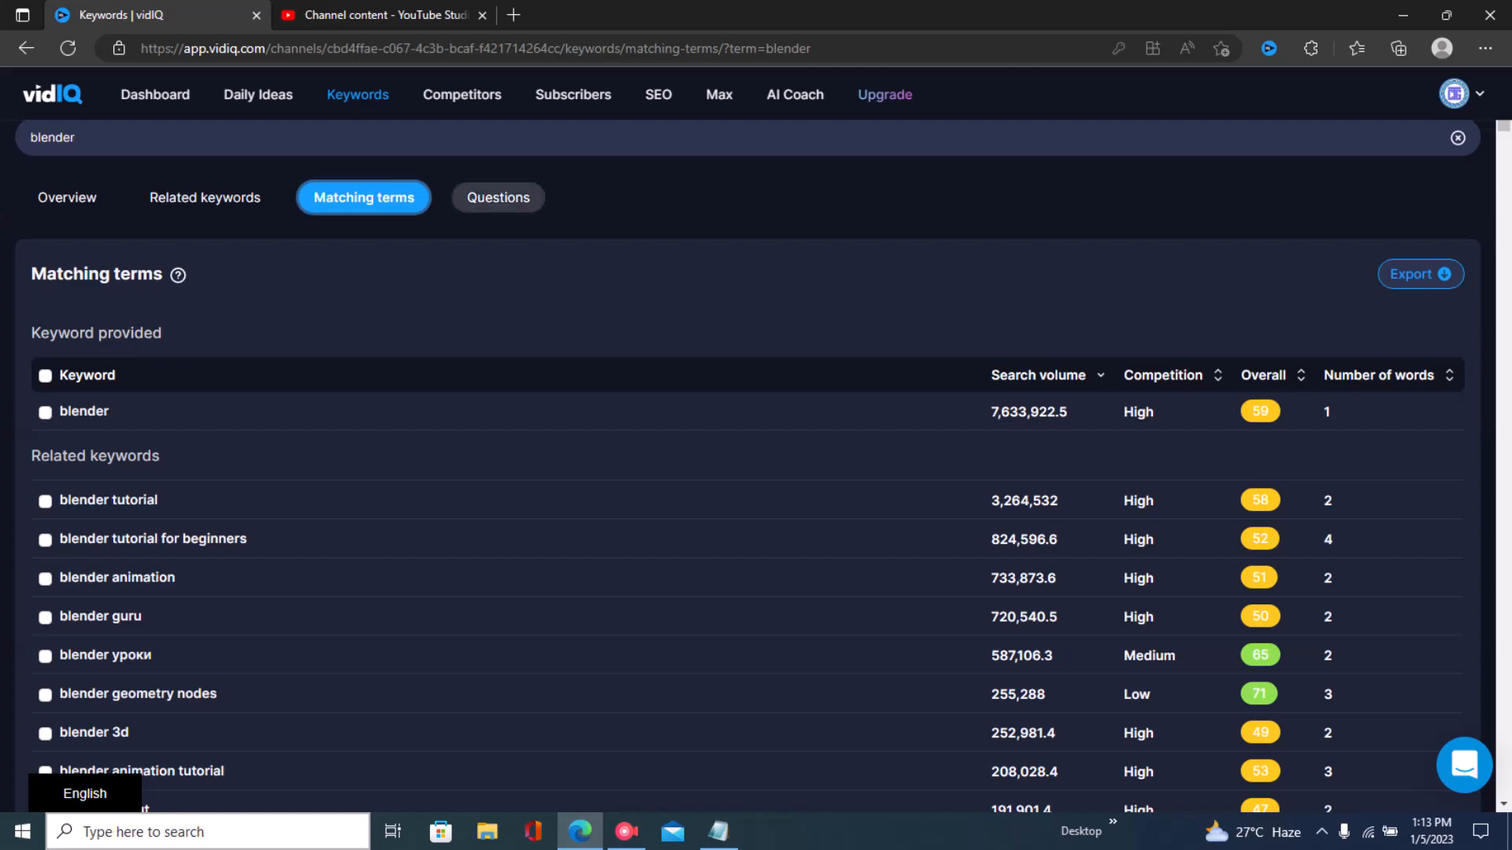
scroll(748, 465, down, 3)
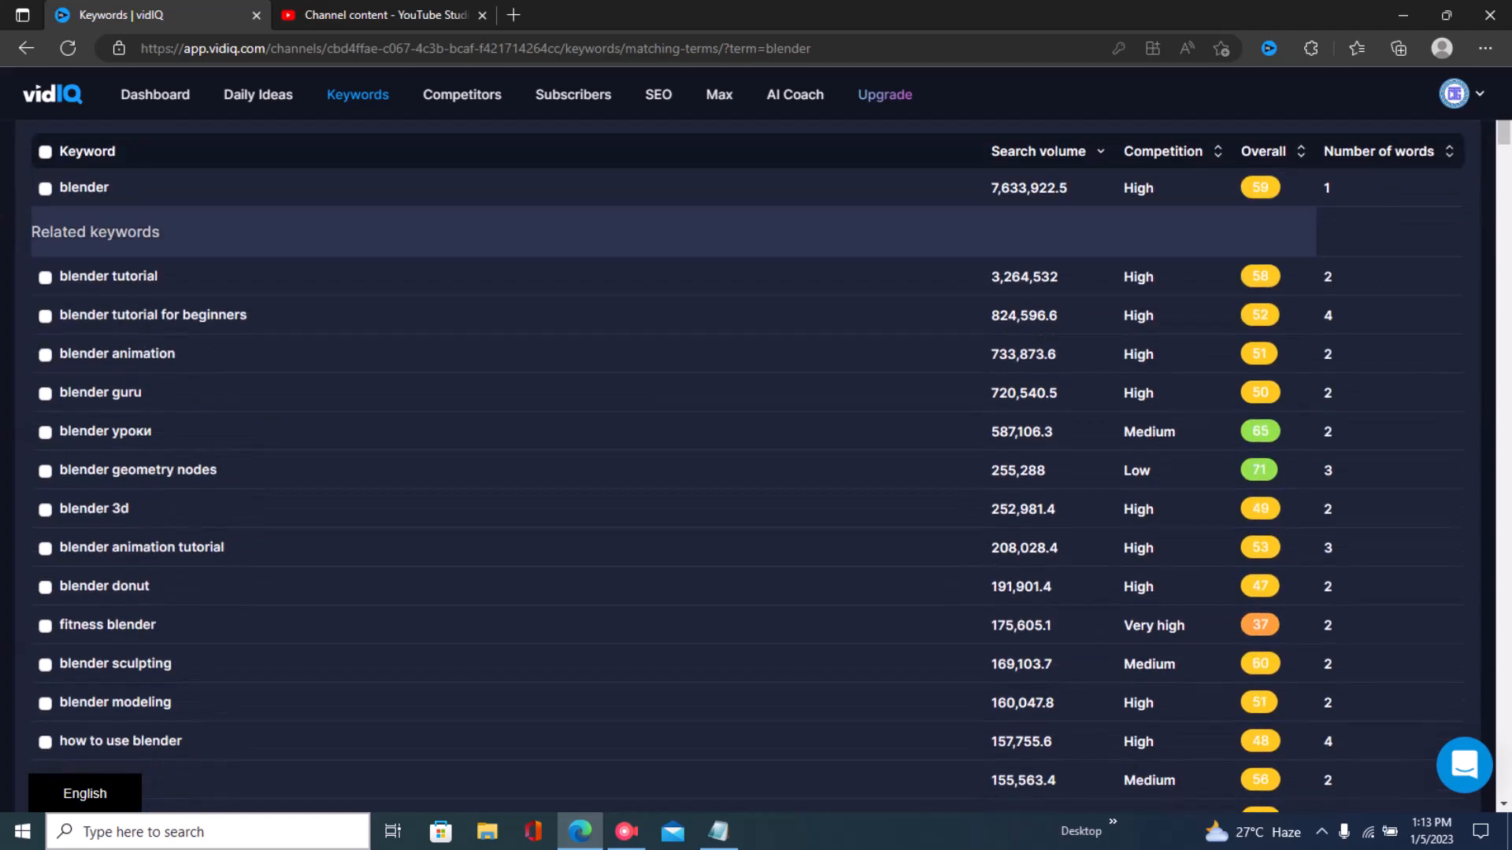
scroll(748, 465, up, 4)
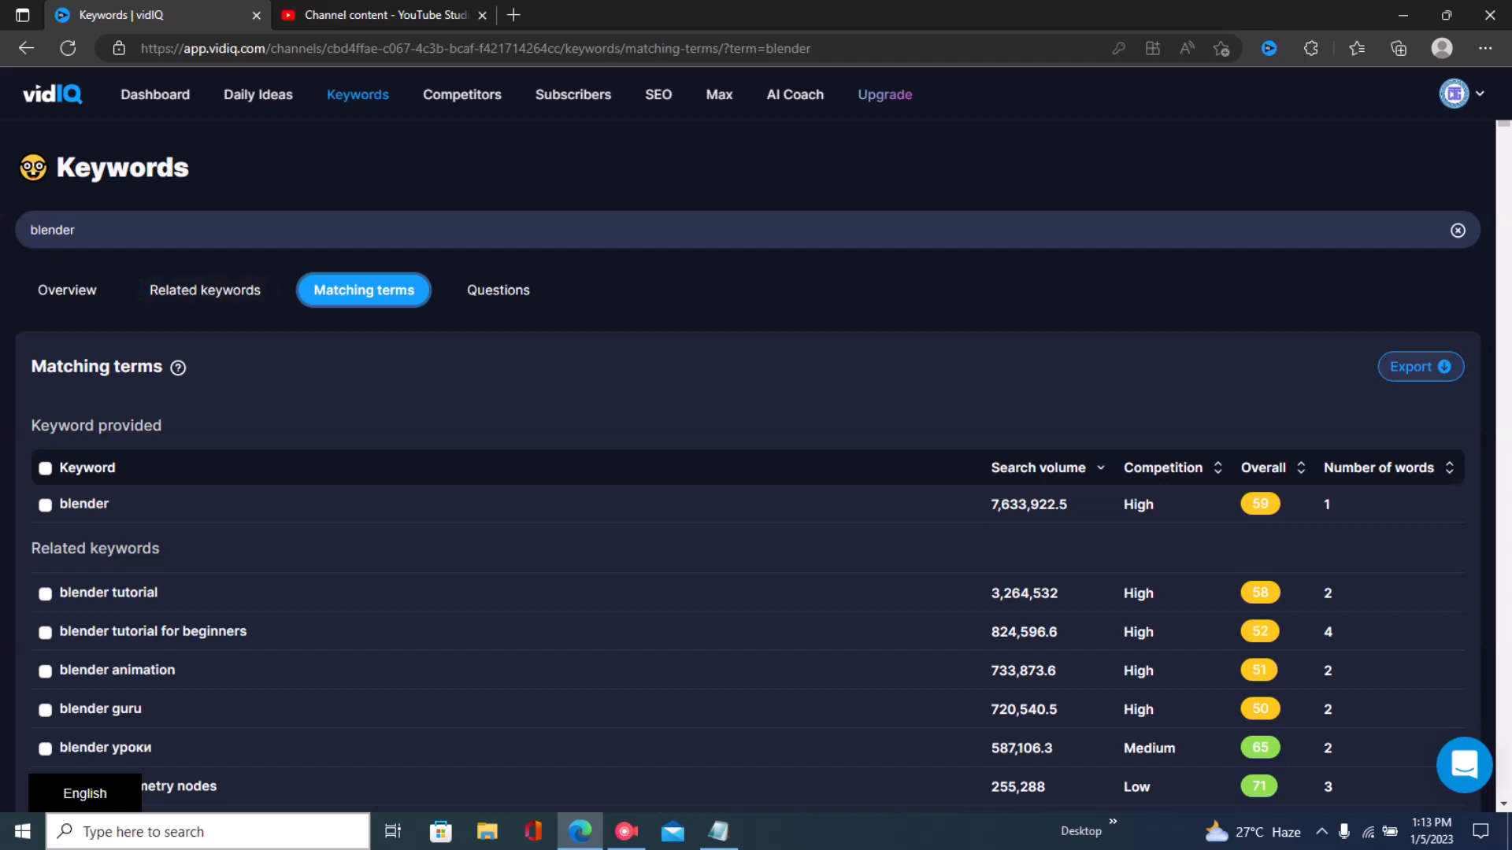
- Revisit blender's related keywords and matching terms to compare the lists, and open its question keywords again
click(205, 290)
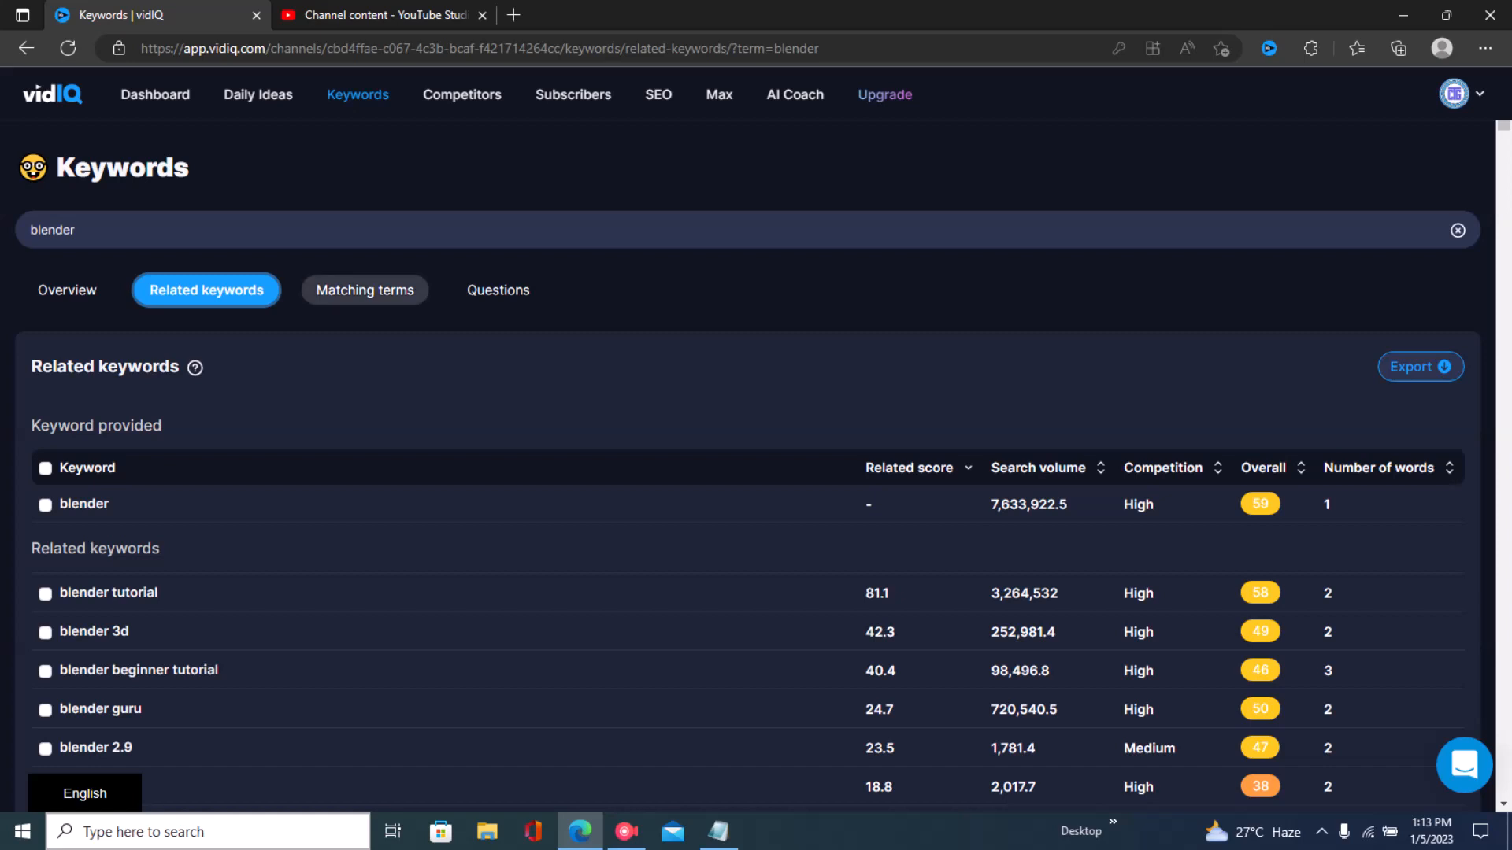
click(365, 290)
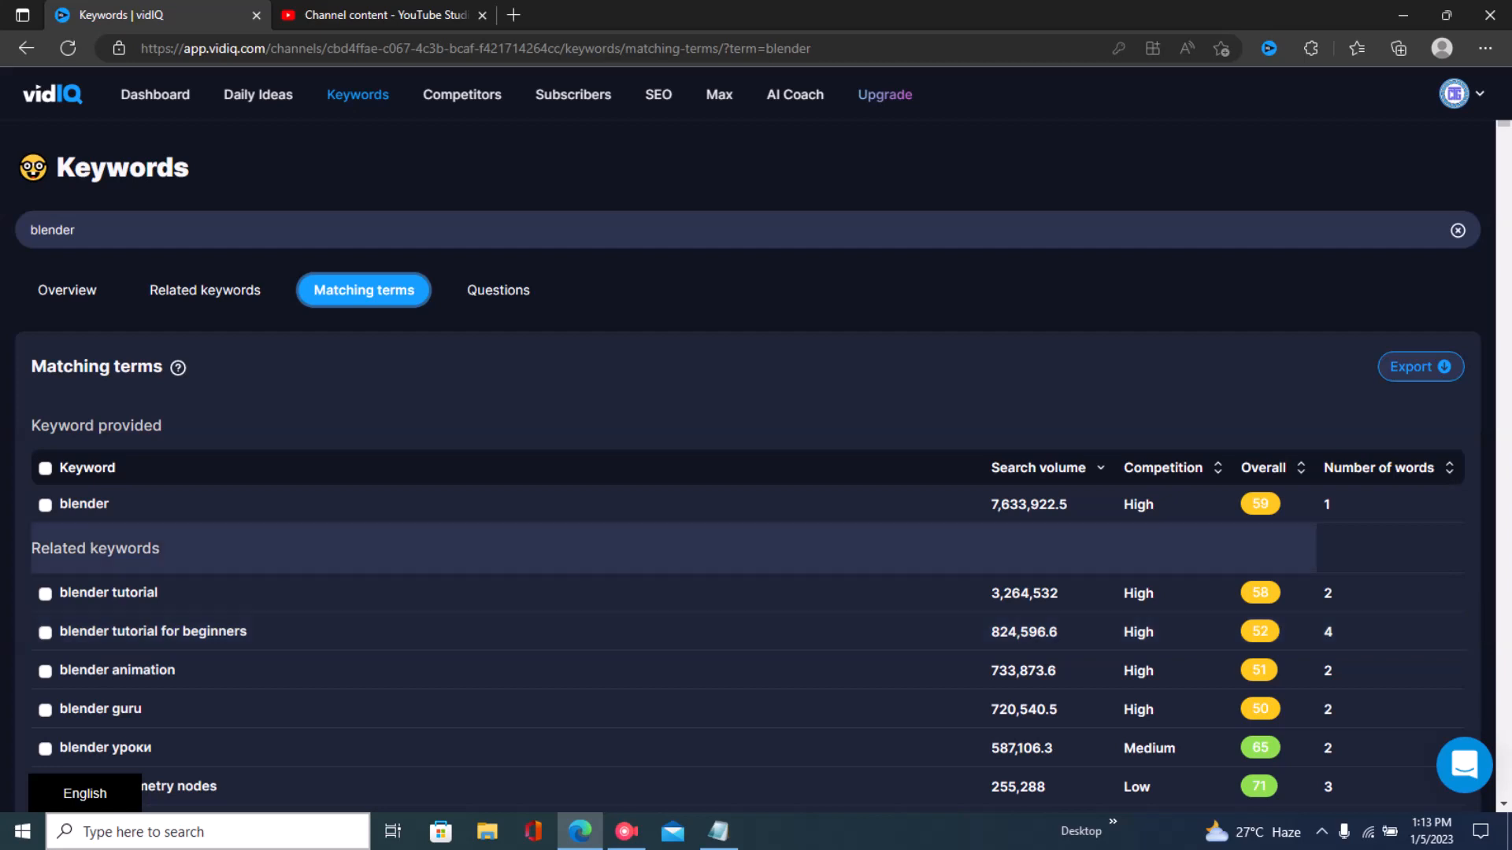
click(499, 290)
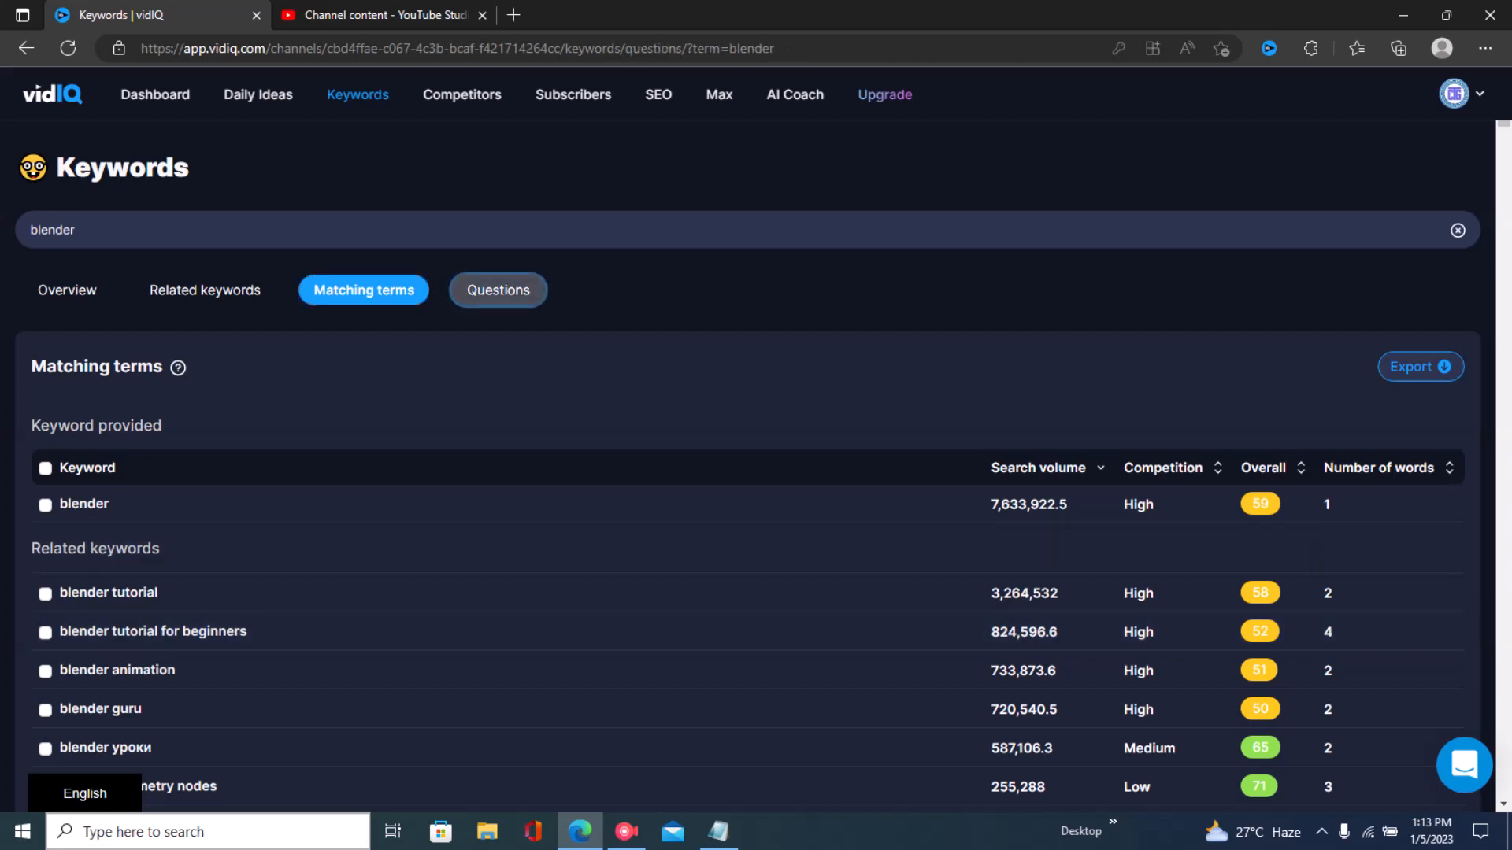